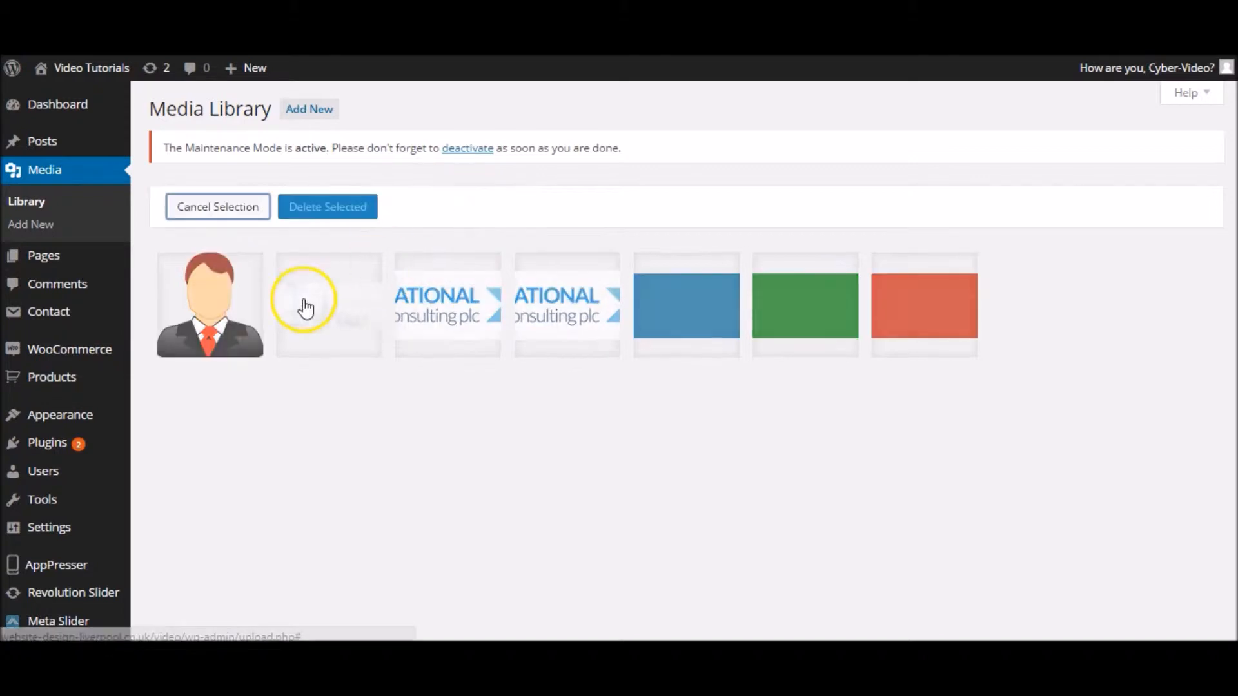
left_click(323, 308)
left_click(442, 309)
left_click(522, 314)
left_click(355, 219)
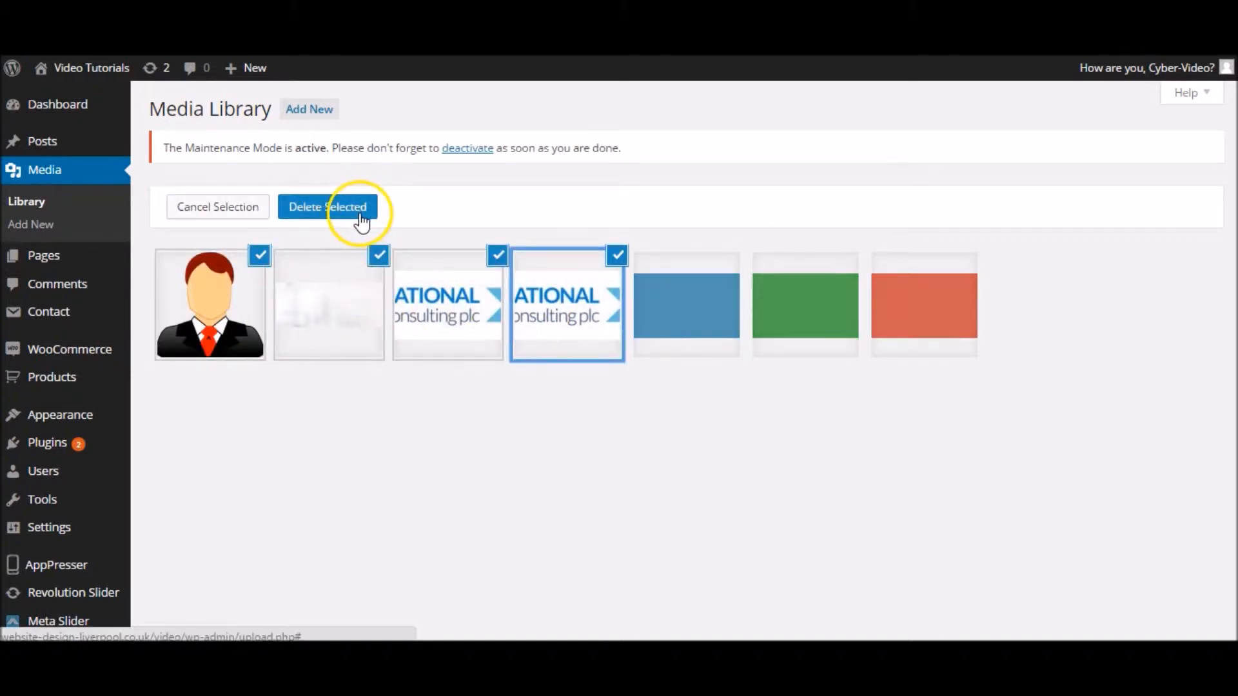
left_click(241, 211)
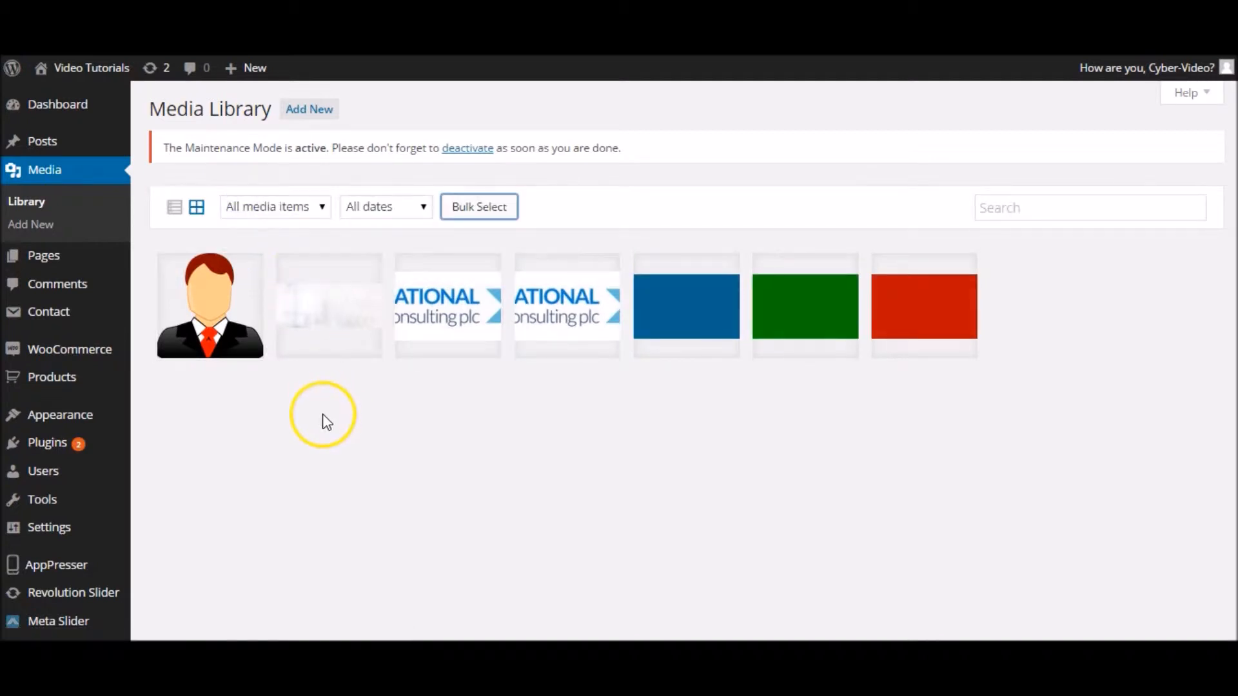
Upload the six images 1.jpg to 6.jpg from the computer to the media library.
left_click(316, 111)
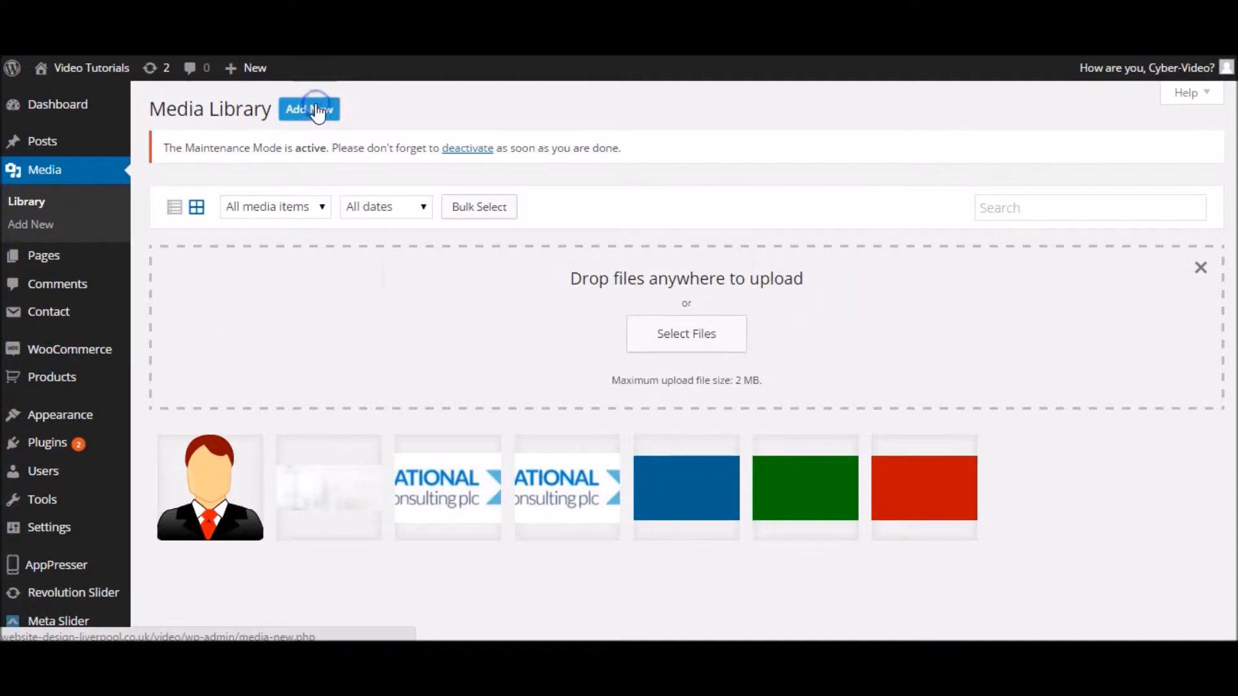
left_click(683, 342)
left_click_drag(273, 230, 842, 116)
left_click_drag(876, 242, 254, 95)
left_click(340, 253)
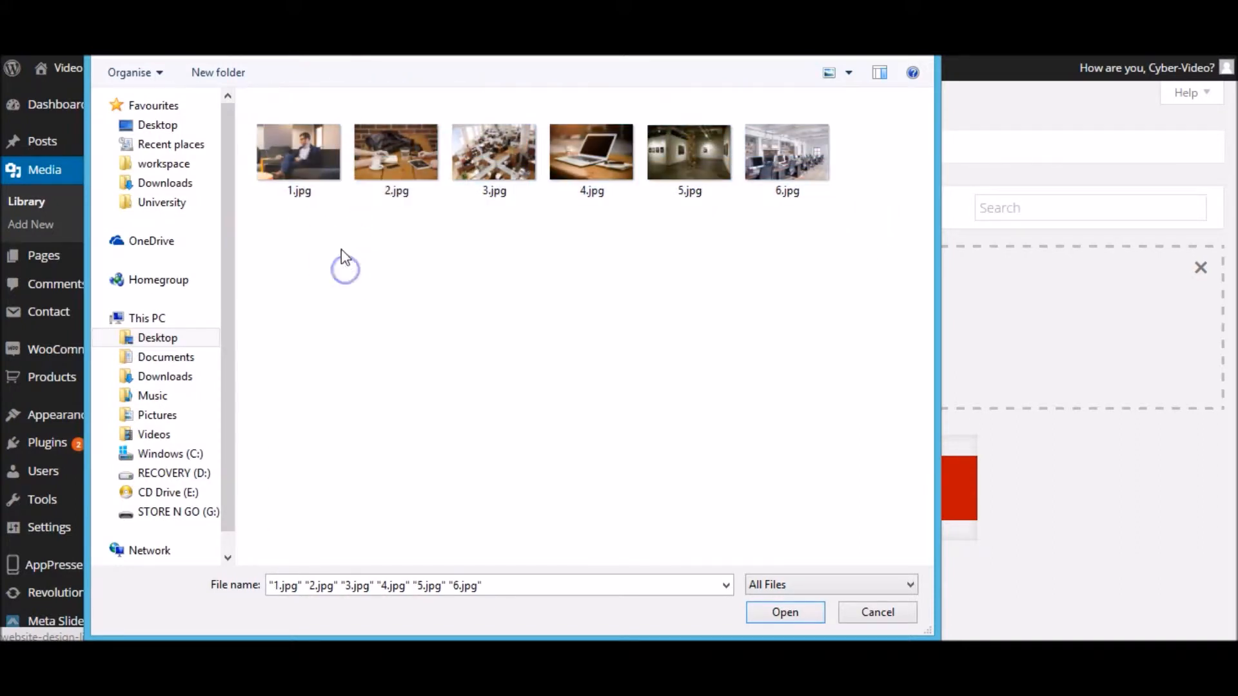
left_click(297, 187)
left_click(804, 161, "shift")
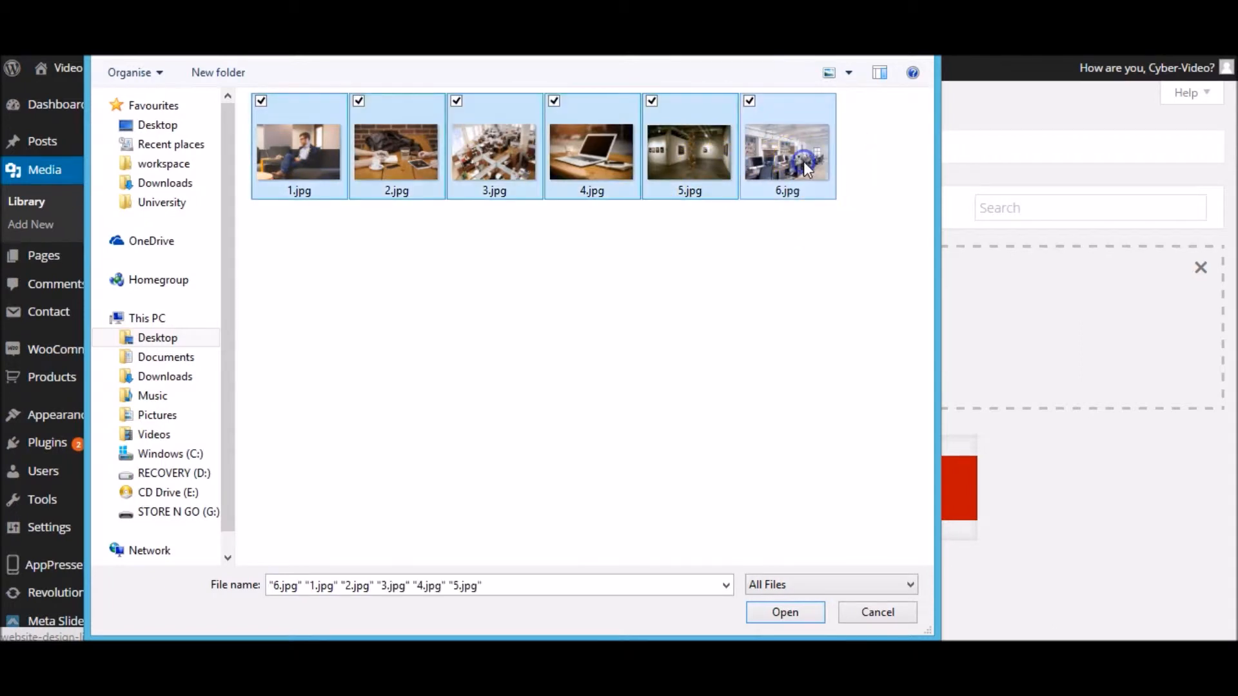
left_click(737, 344)
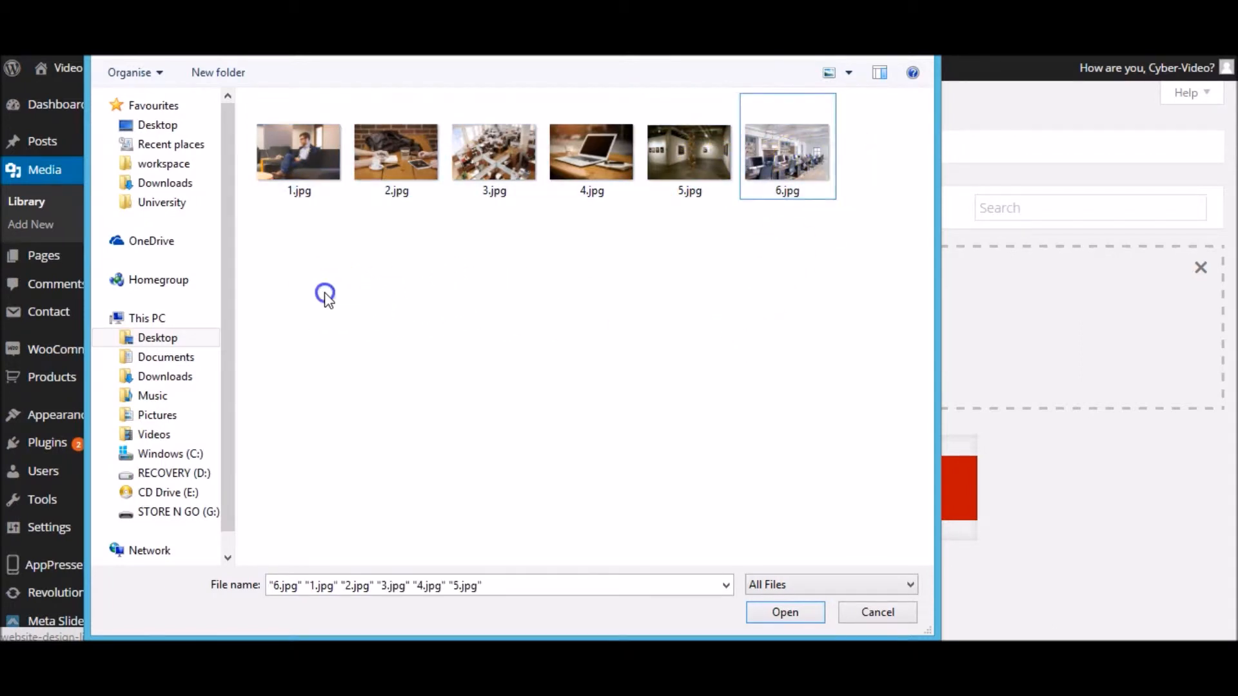
left_click_drag(325, 297, 848, 101)
left_click(826, 258)
left_click_drag(829, 348, 255, 97)
left_click(788, 614)
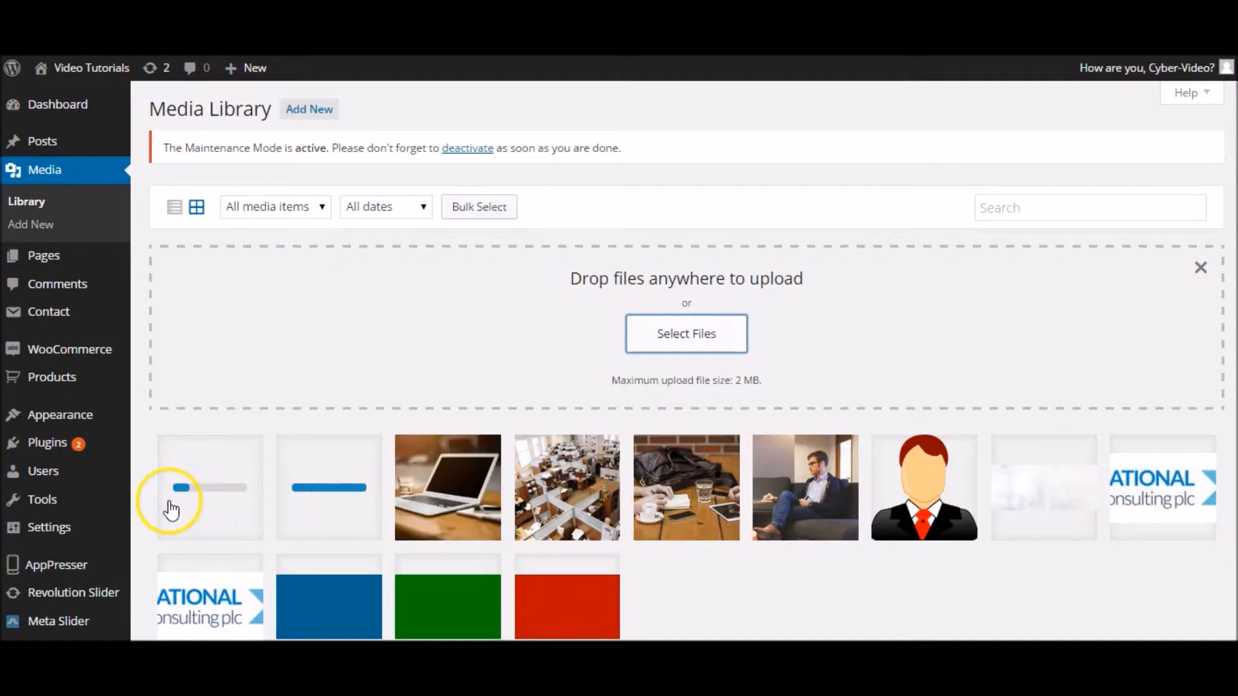
Open the attachment details of 6.jpg and examine its file information, title, caption, alt text and description fields.
left_click(221, 497)
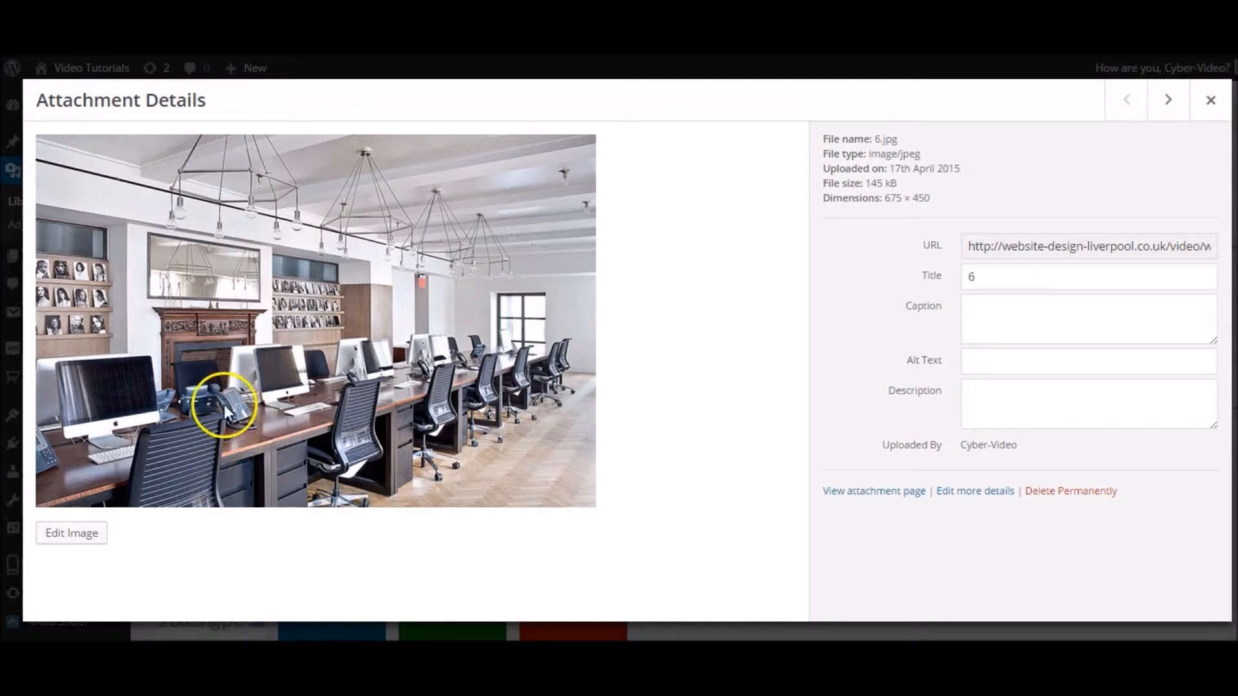
left_click_drag(821, 138, 914, 201)
left_click(916, 203)
left_click(965, 276)
left_click(926, 348)
left_click(999, 408)
left_click(992, 369)
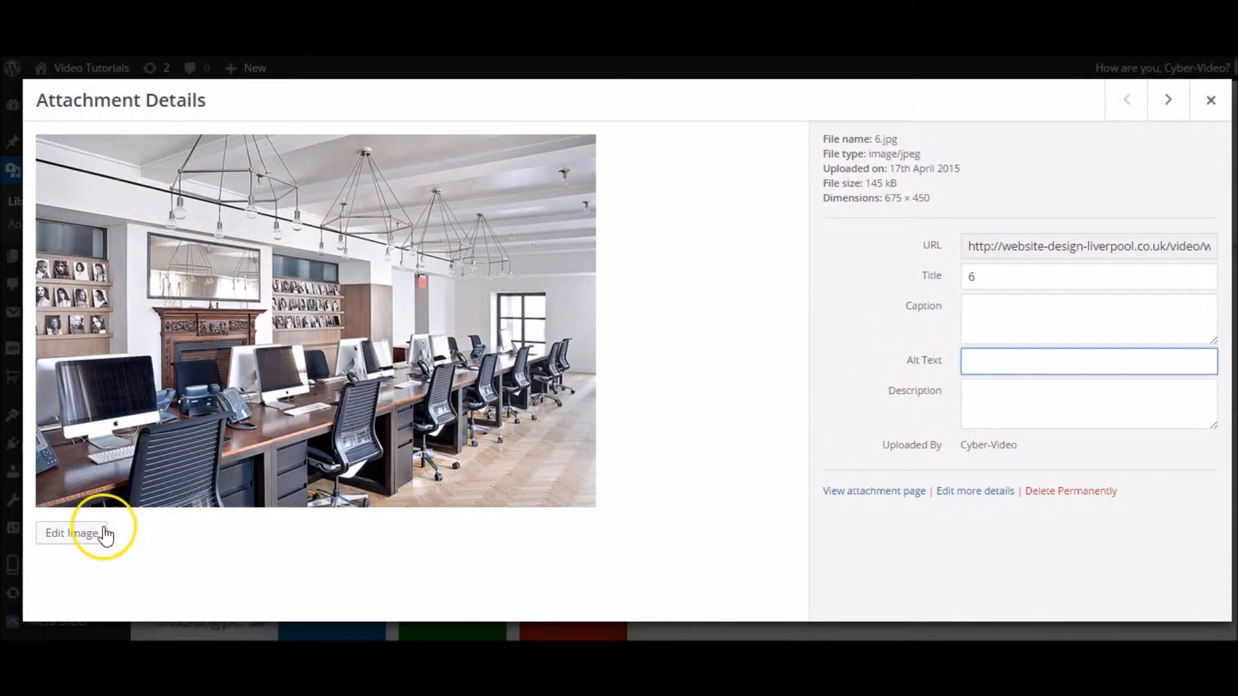
Open 6.jpg for image editing and mark a crop selection of about 505 × 285 pixels.
left_click(71, 533)
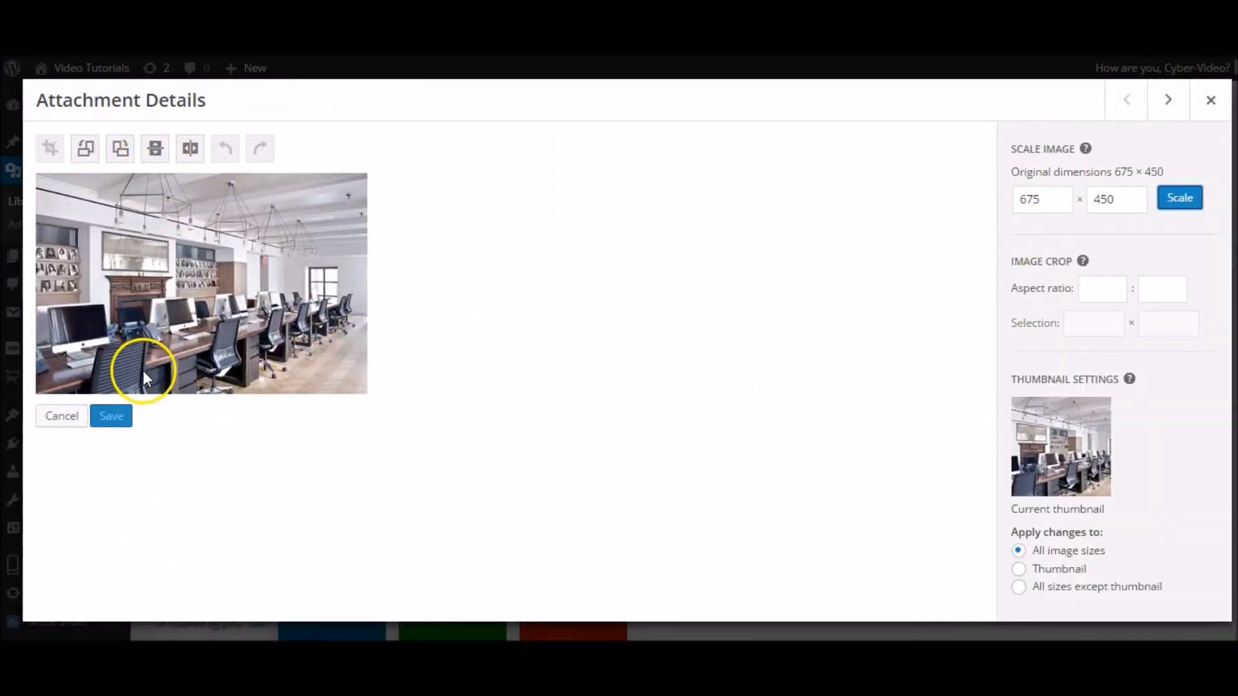
left_click_drag(57, 207, 302, 351)
mouse_move(60, 209)
left_mouse_down()
mouse_move(40, 210)
mouse_move(62, 220)
left_mouse_up()
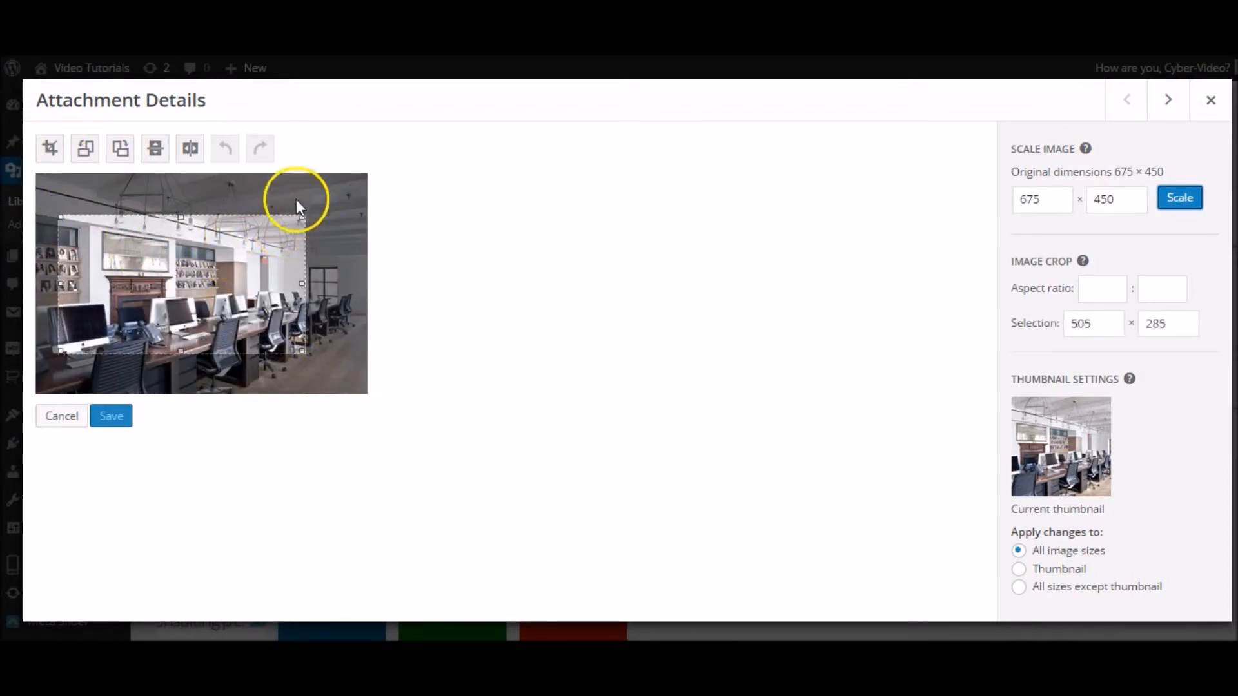
Rotate the image counter-clockwise and back clockwise, flip it vertically twice, and save the image.
left_click(86, 151)
left_click(113, 150)
left_click(157, 151)
left_click(157, 151)
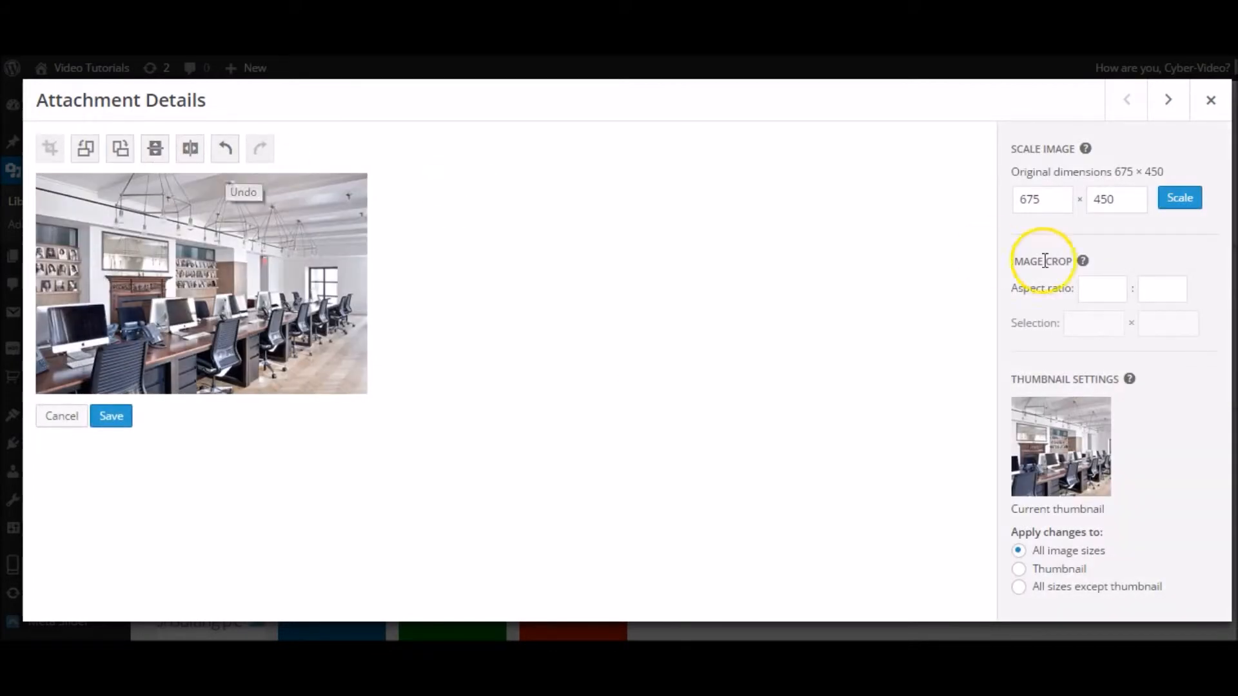
left_click(112, 418)
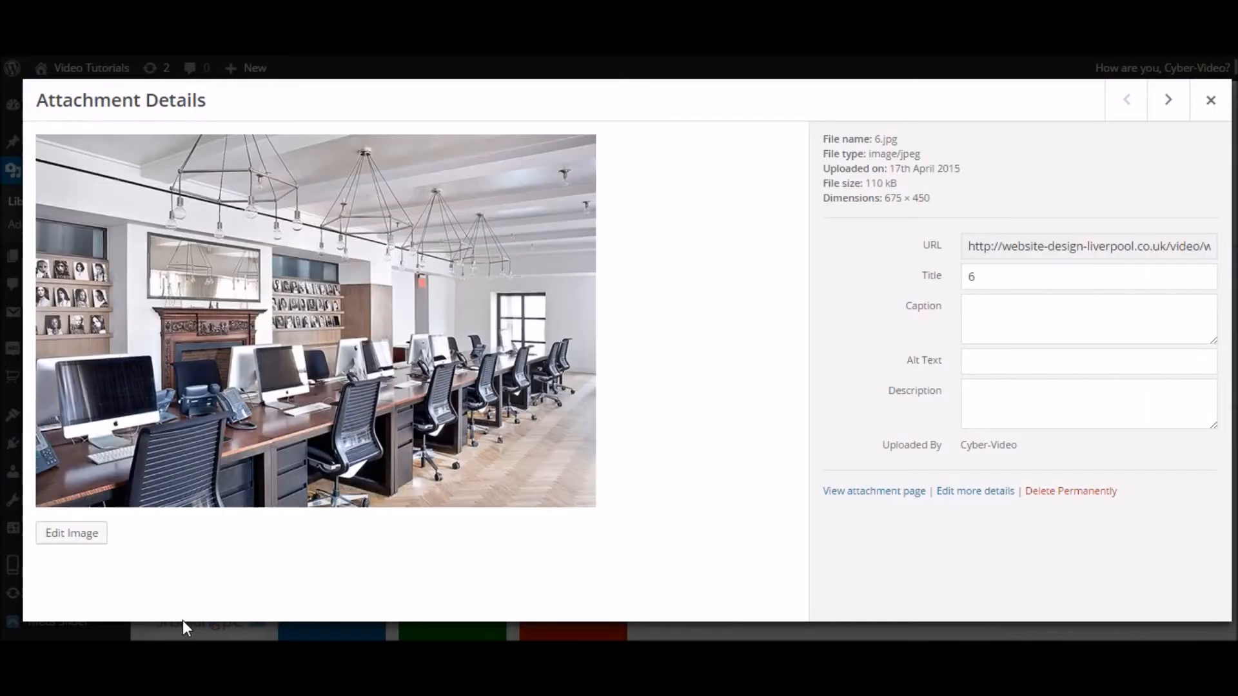
Browse the attachment details of the following images as far as 2.jpg, and close the details view.
left_click(1158, 101)
left_click(1161, 102)
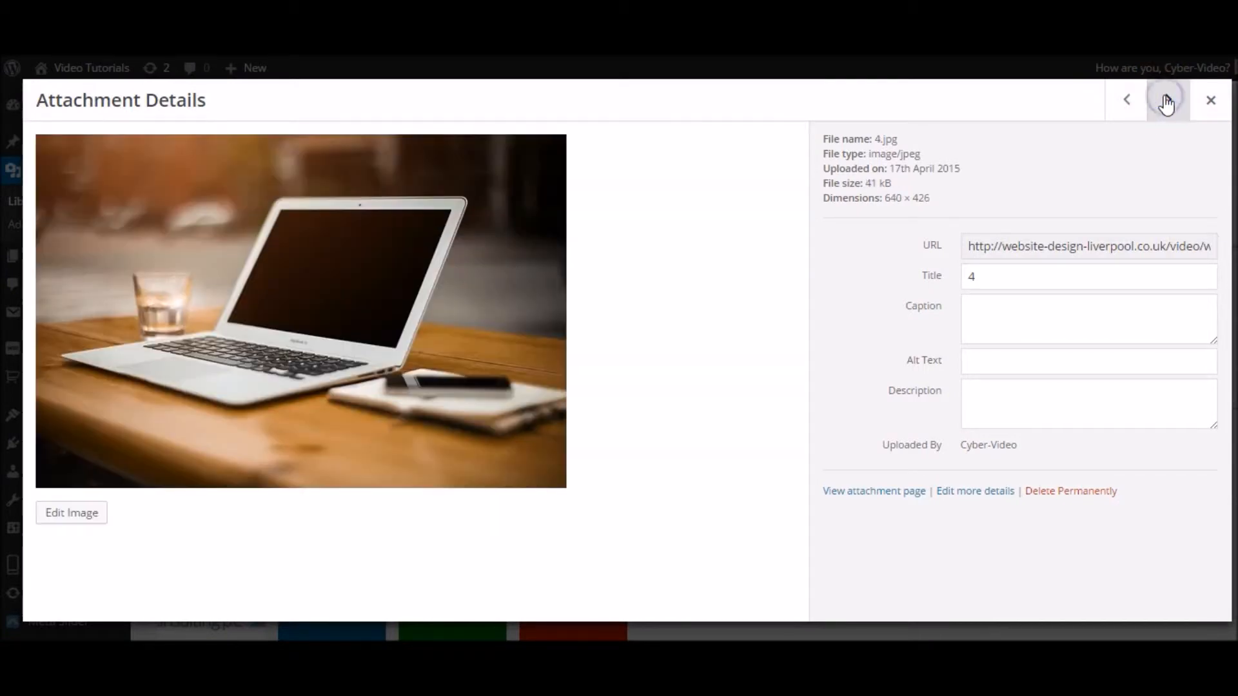
left_click(1165, 101)
left_click(1165, 101)
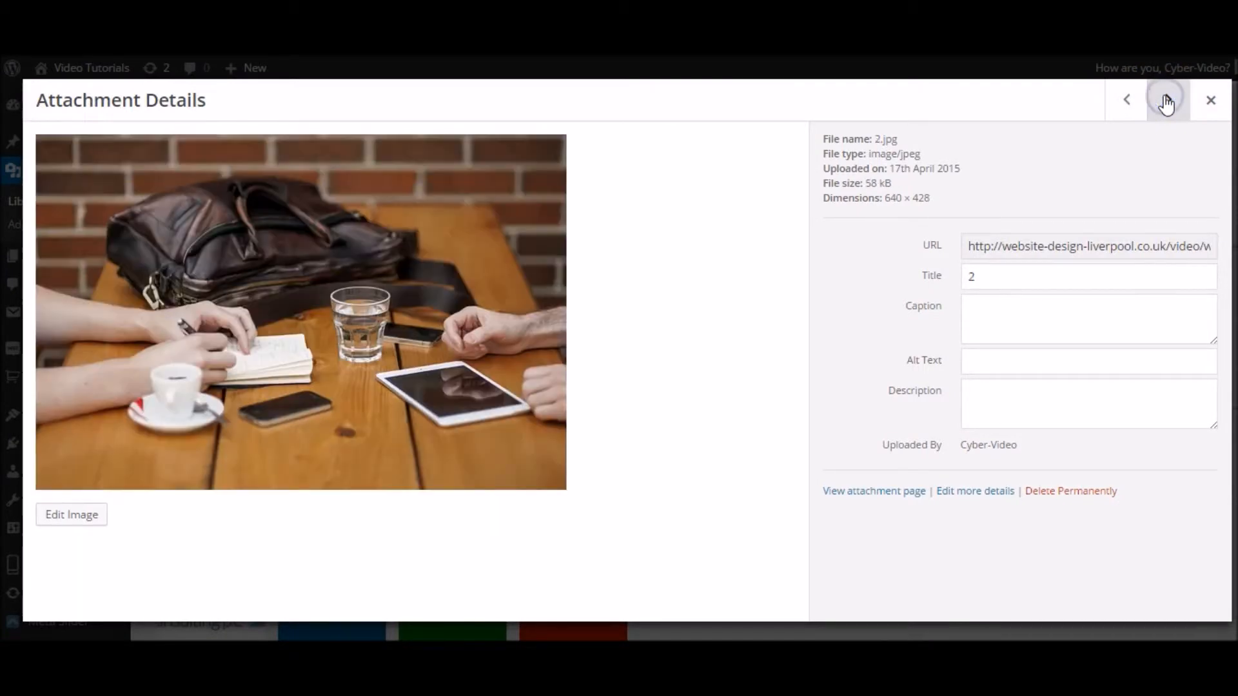
left_click(1210, 101)
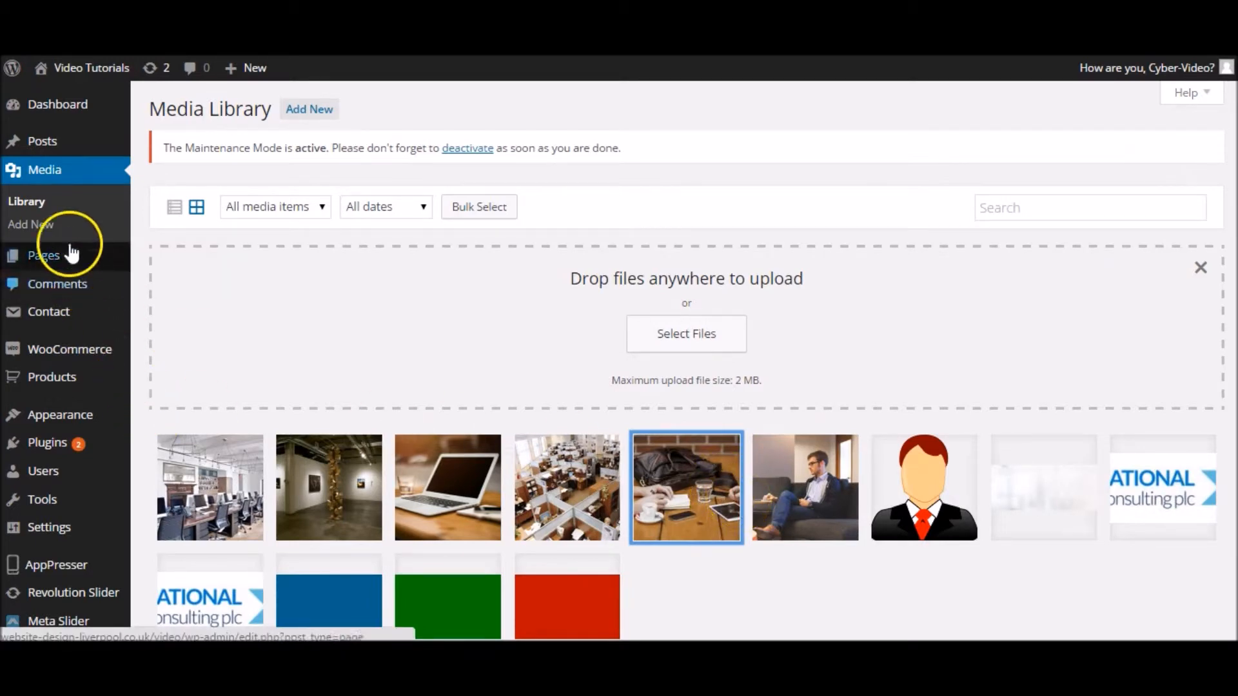
Open Generic Post 4 for editing from the list of all posts.
mouse_move(75, 140)
left_click(161, 147)
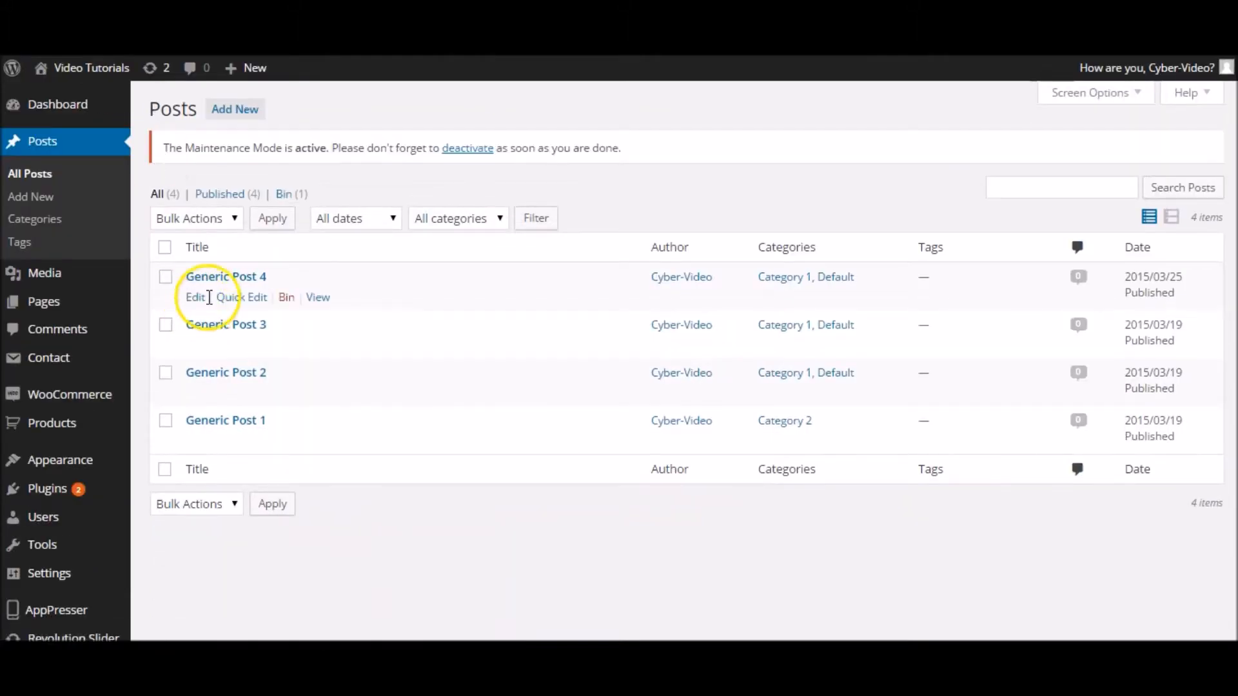
left_click(219, 279)
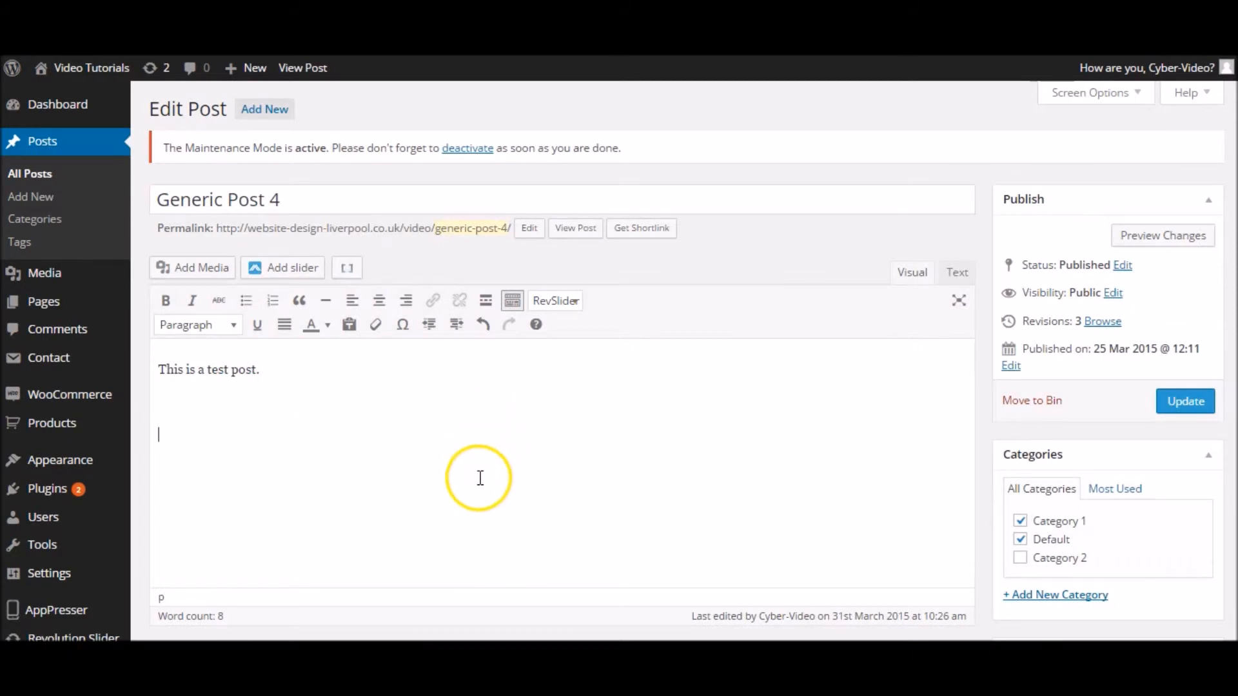
Start adding media to the post and select only the office image 6.jpg from the media library.
left_click(217, 281)
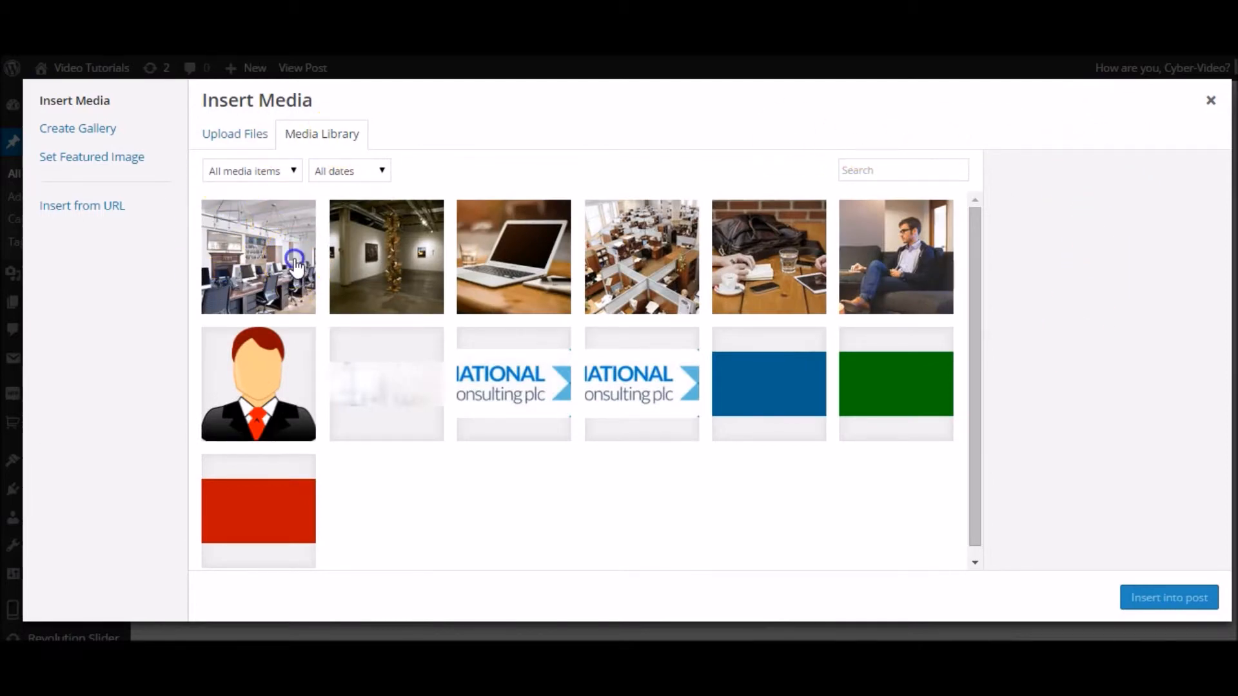
left_click(298, 282)
left_click(768, 255)
left_click(512, 258)
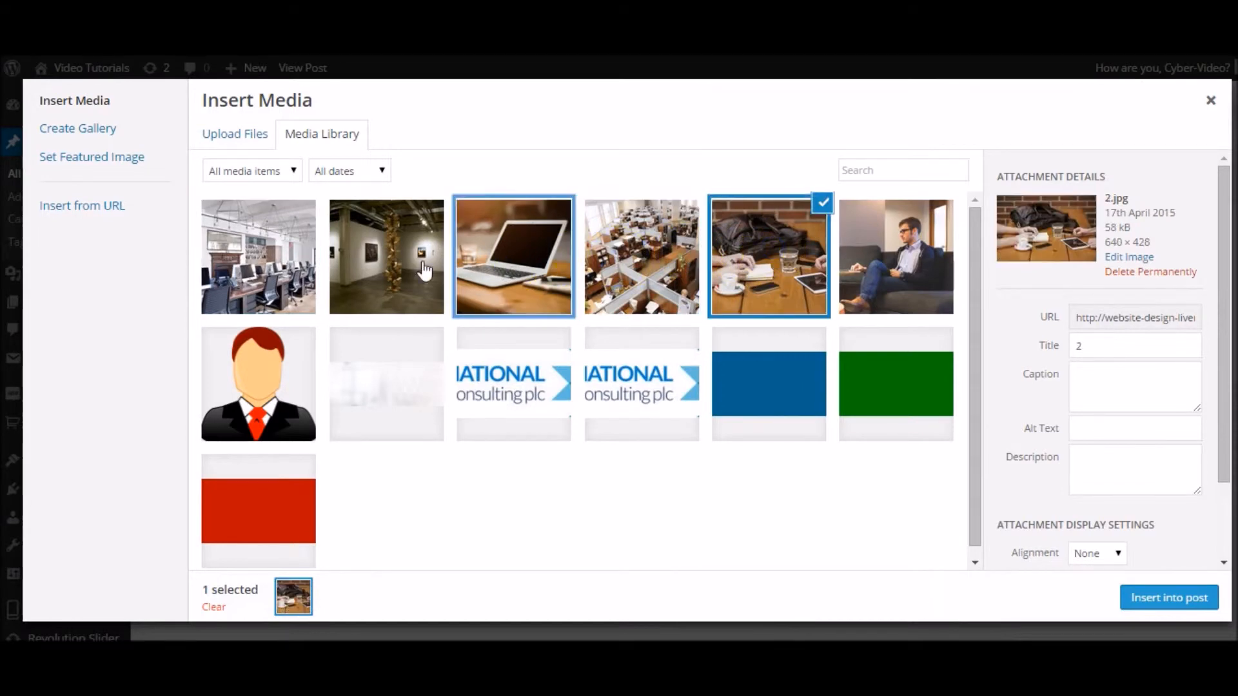
left_click(386, 258)
left_click(263, 258)
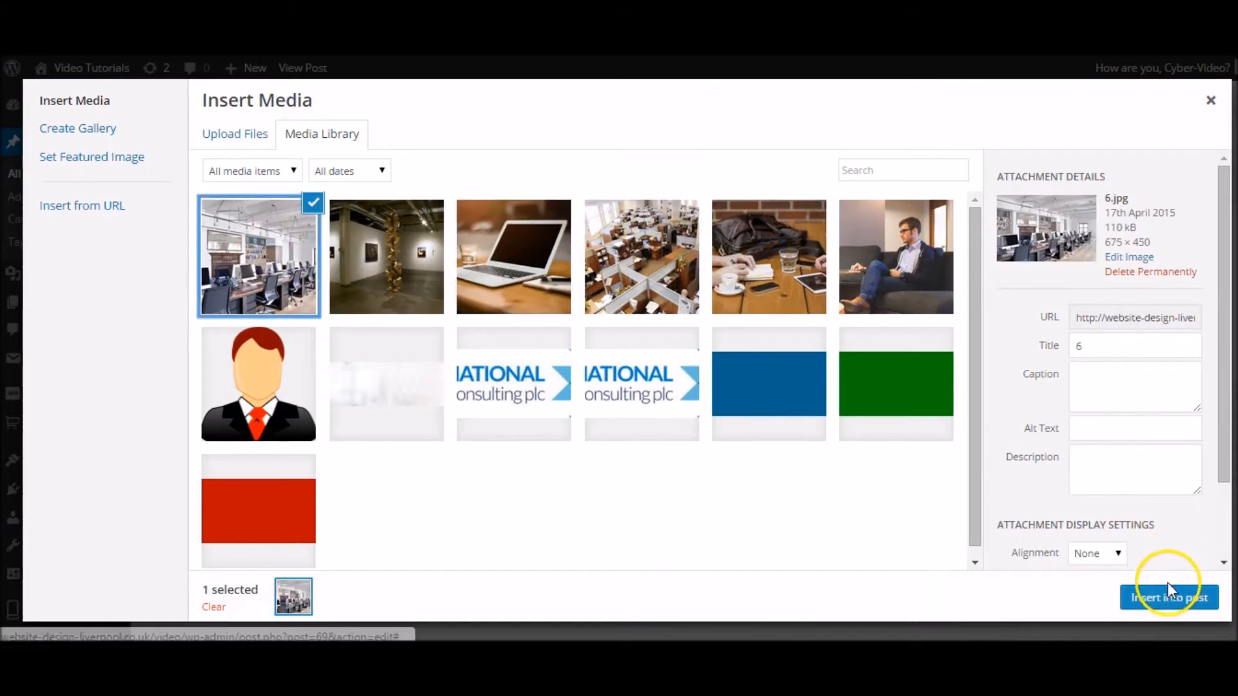
Insert 6.jpg into the post at Full Size – 675 × 450 and select the inserted image in the content.
scroll(1080, 459, "down", 2)
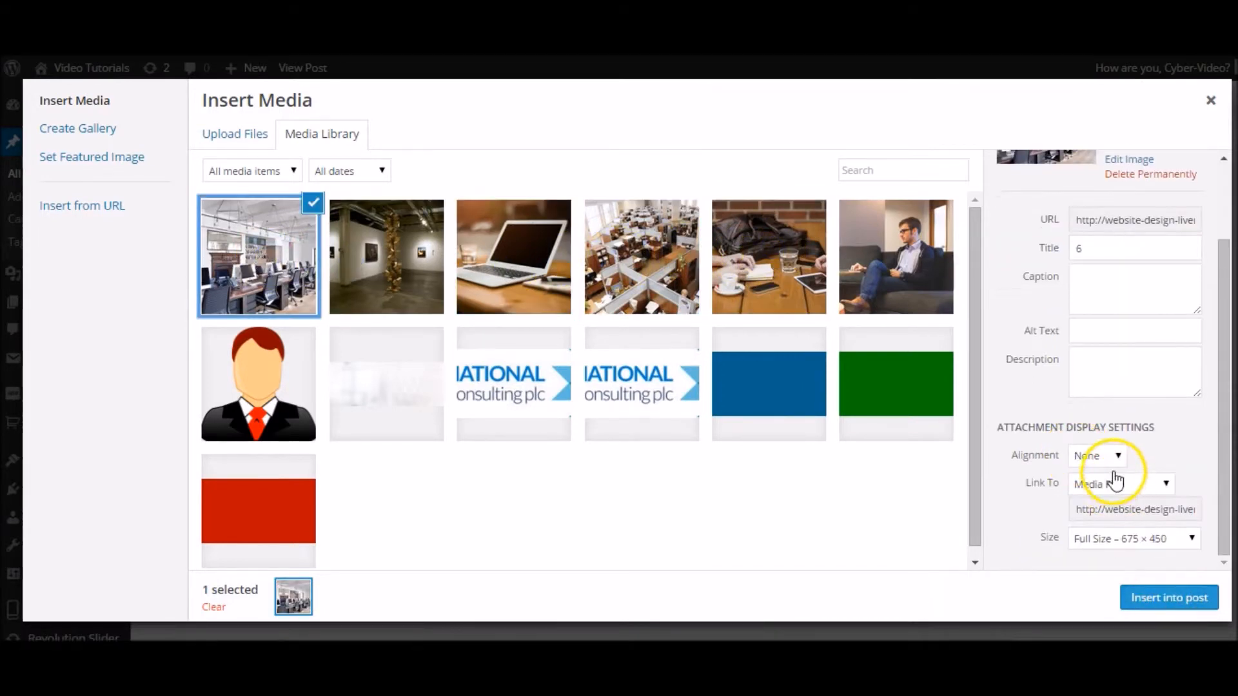
left_click(1139, 539)
left_click(1140, 542)
left_click(1139, 541)
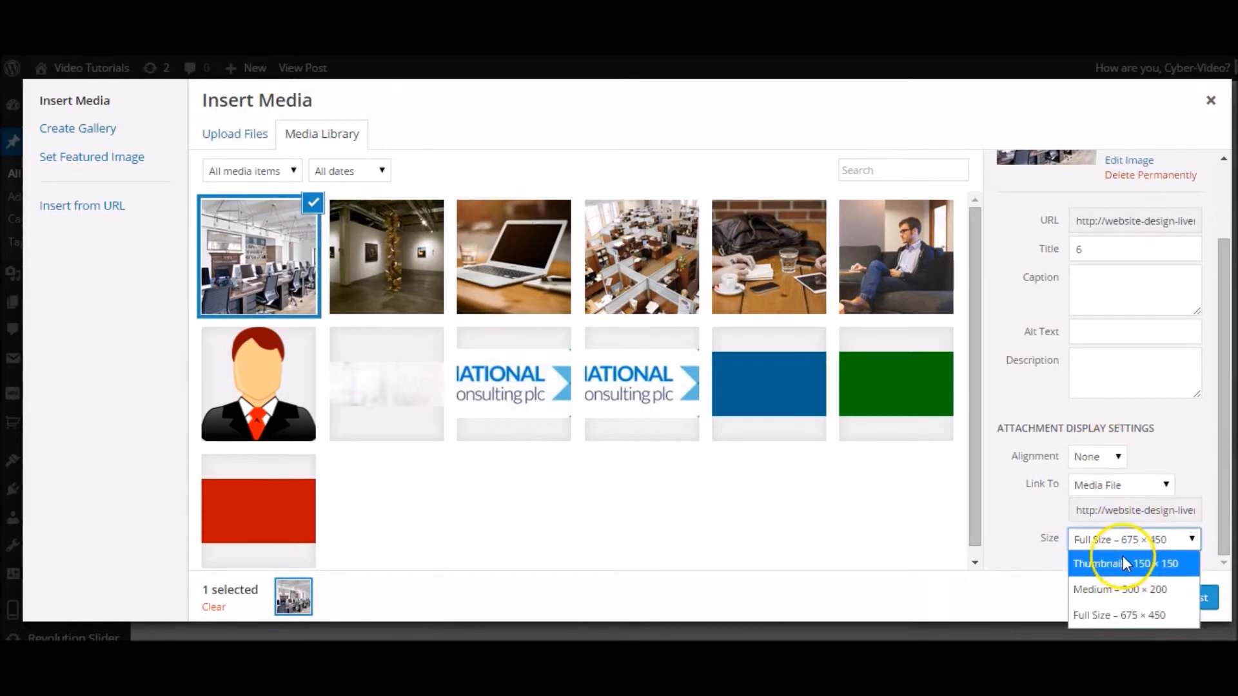
left_click(1124, 543)
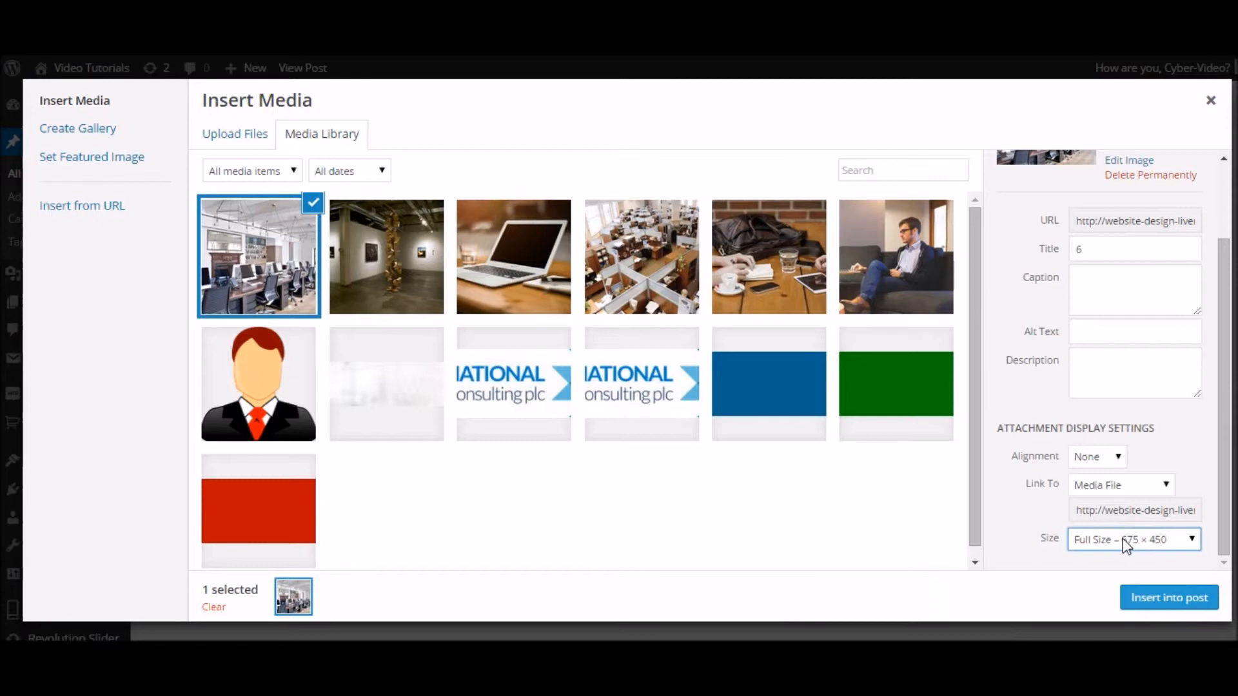
left_click(1126, 544)
left_click(1135, 615)
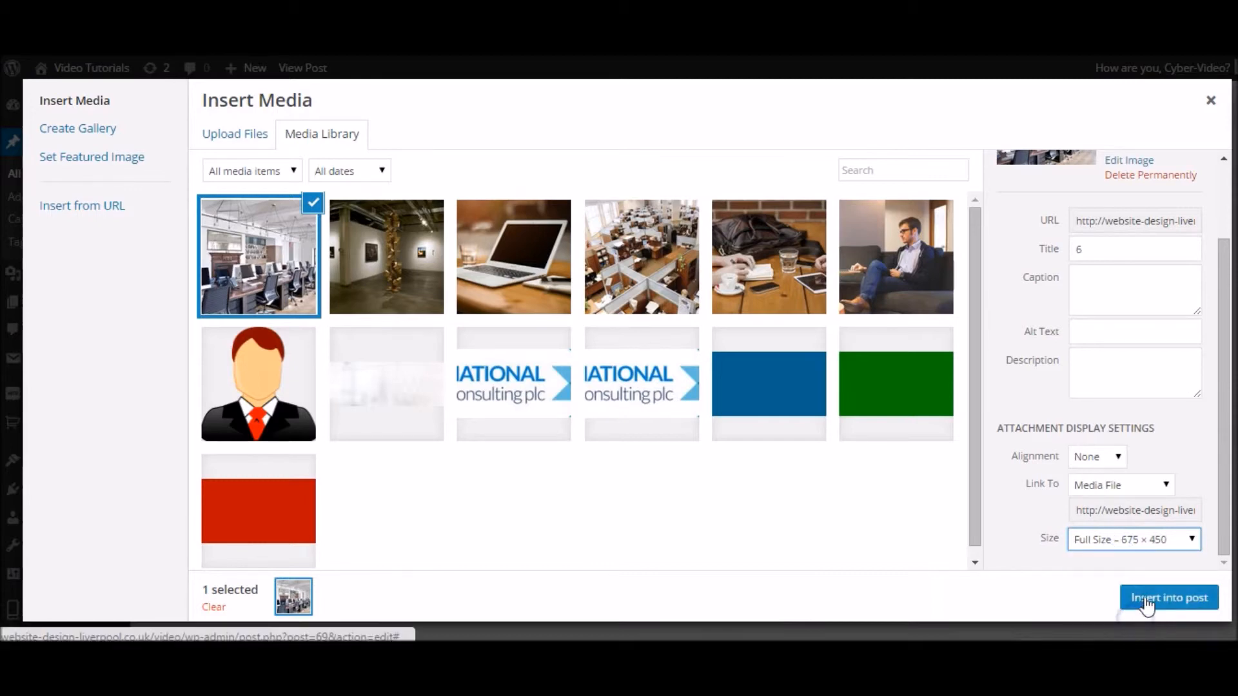
left_click(1144, 596)
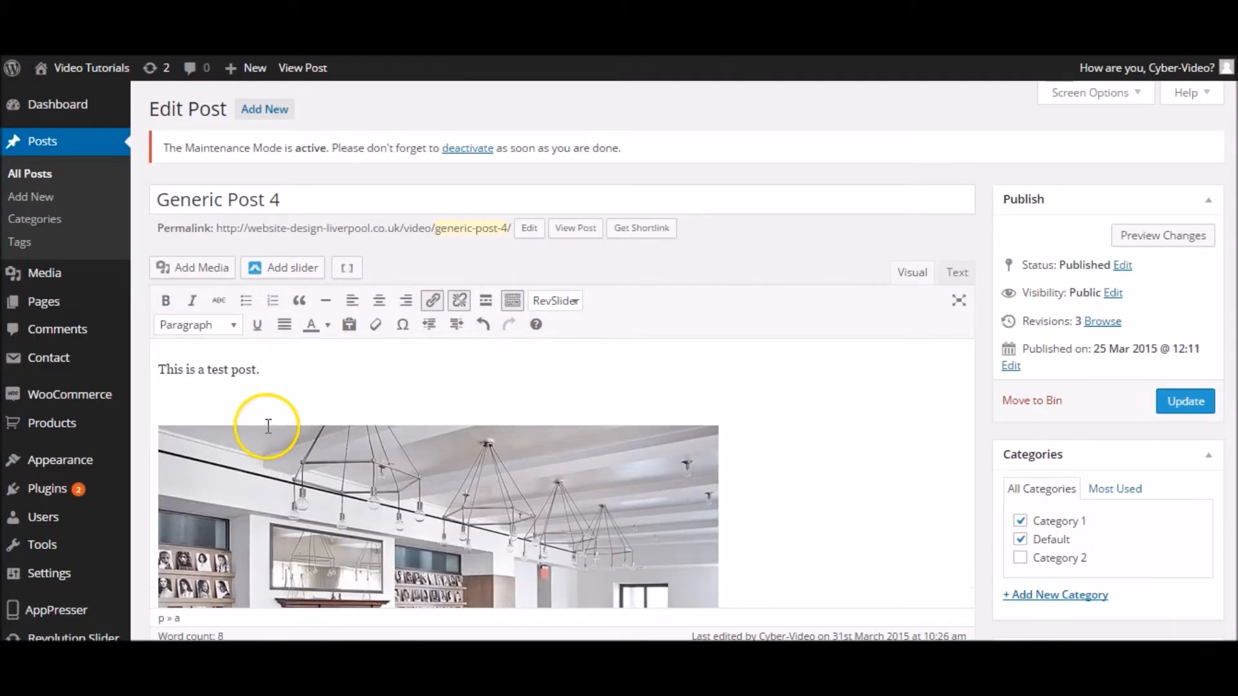
left_click(696, 443)
scroll(779, 415, "down", 3)
scroll(764, 415, "up", 2)
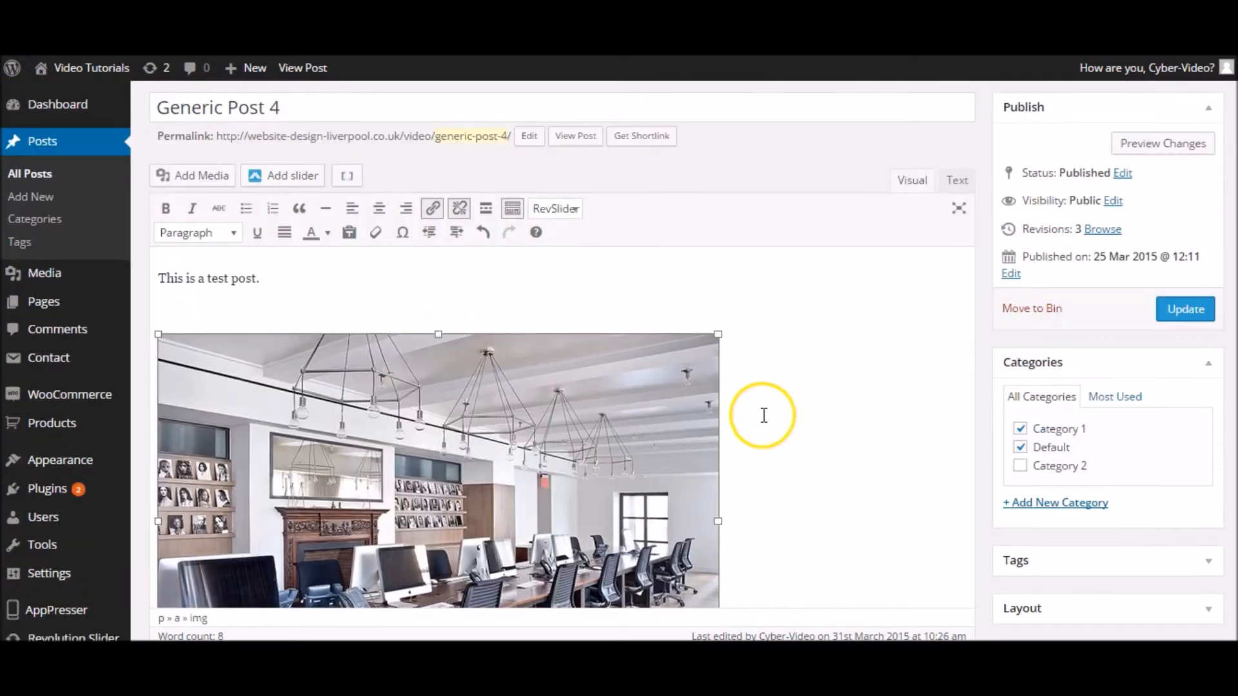
Create a new gallery for the post from the six uploaded photos 1.jpg to 6.jpg.
scroll(764, 415, "up", 2)
left_click(192, 268)
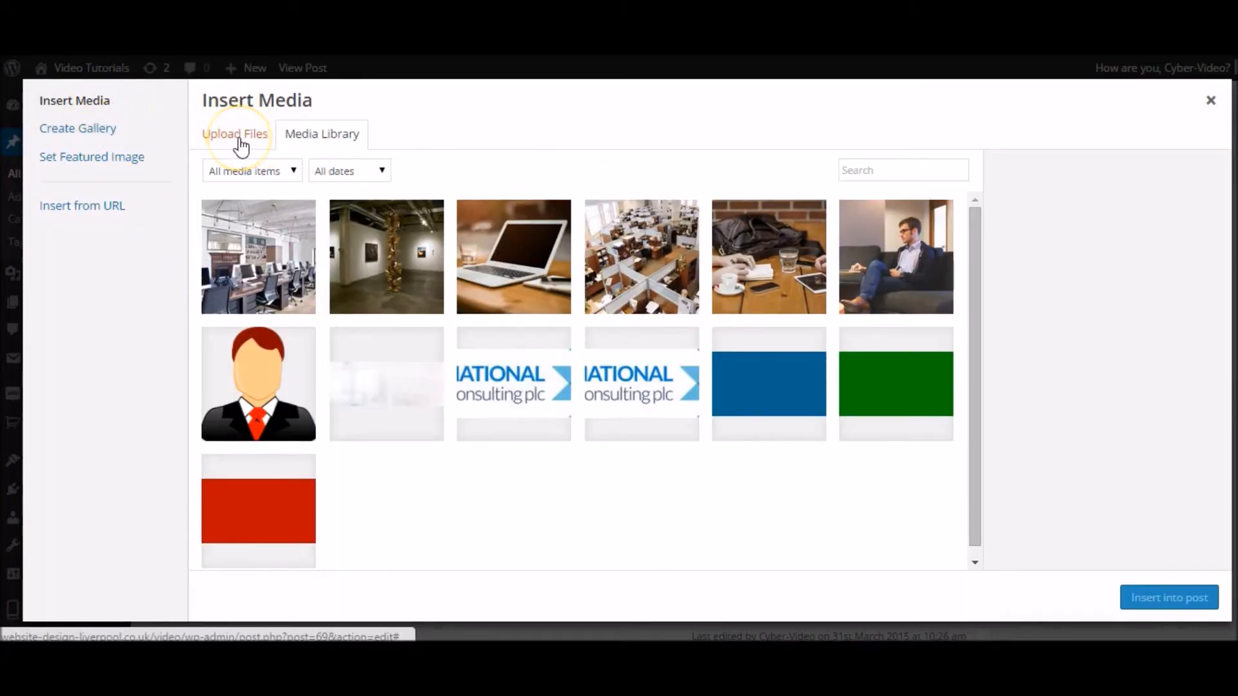
left_click(127, 132)
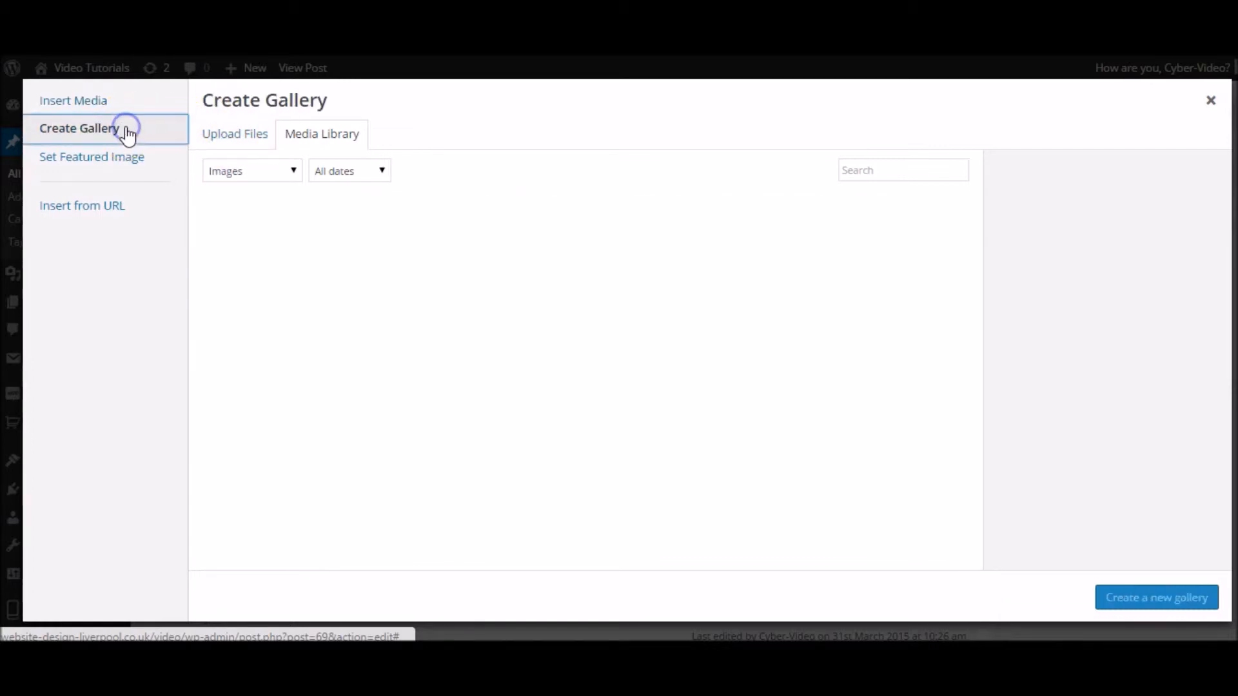
left_click(271, 264)
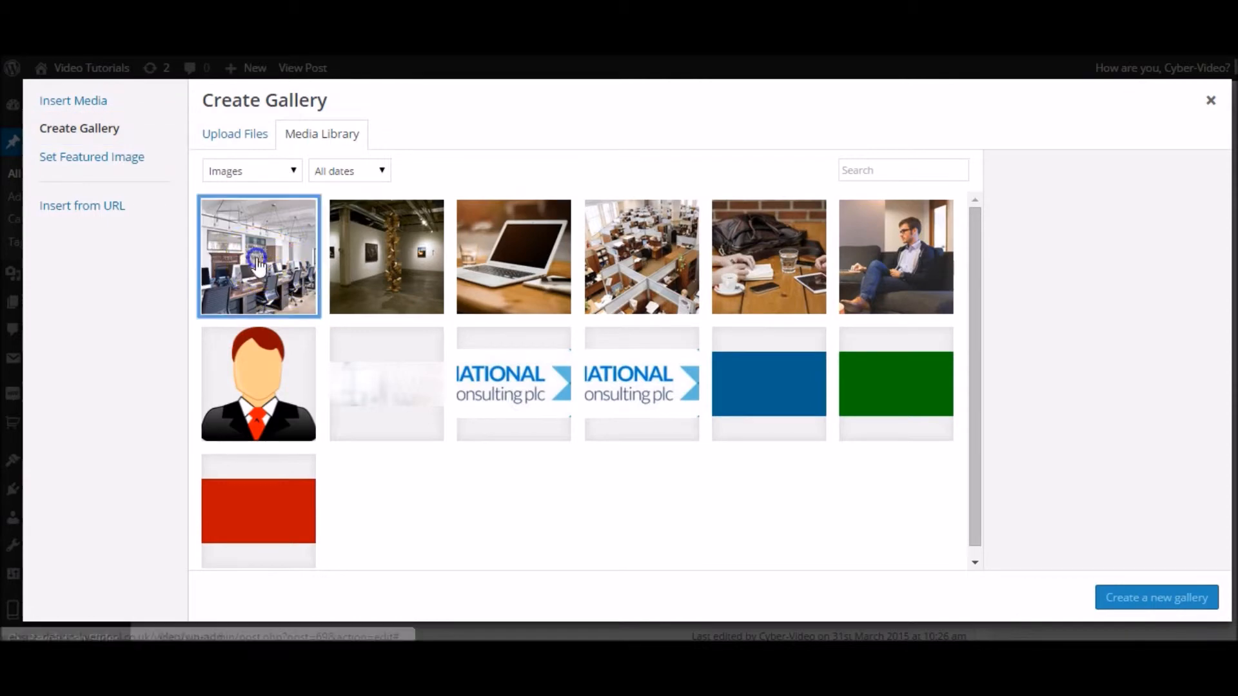
left_click(387, 261)
left_click(554, 261)
left_click(613, 268)
left_click(751, 251)
left_click(864, 274)
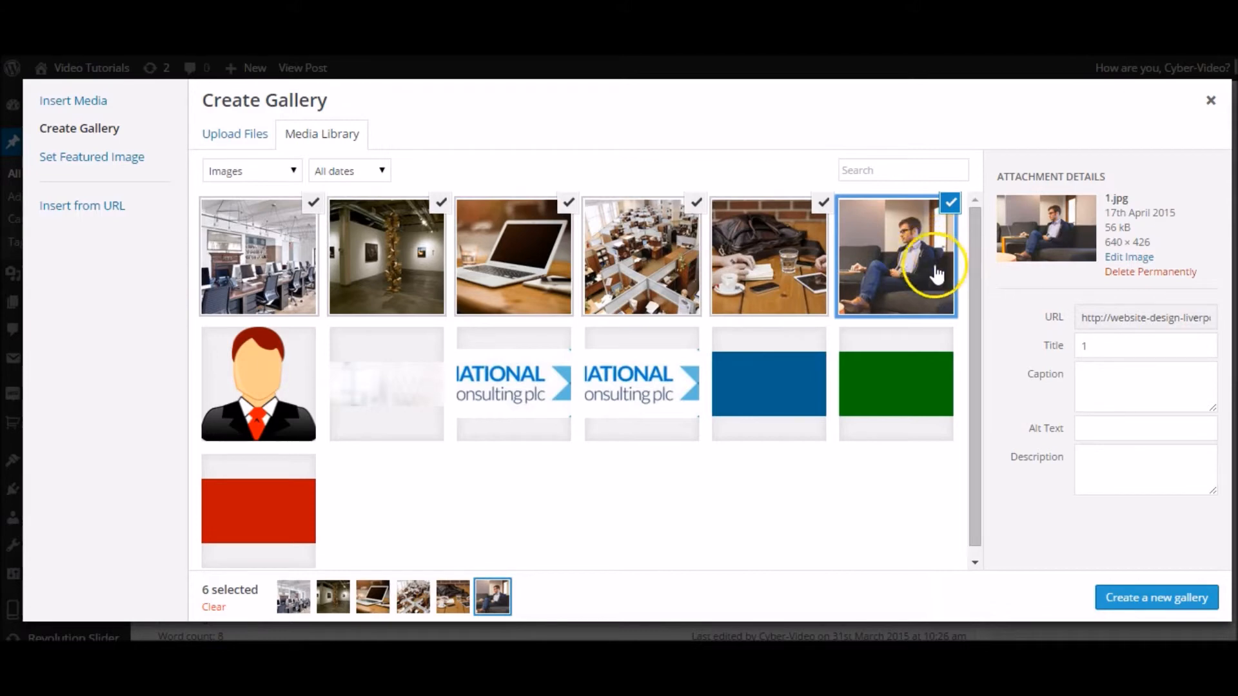
left_click(1127, 601)
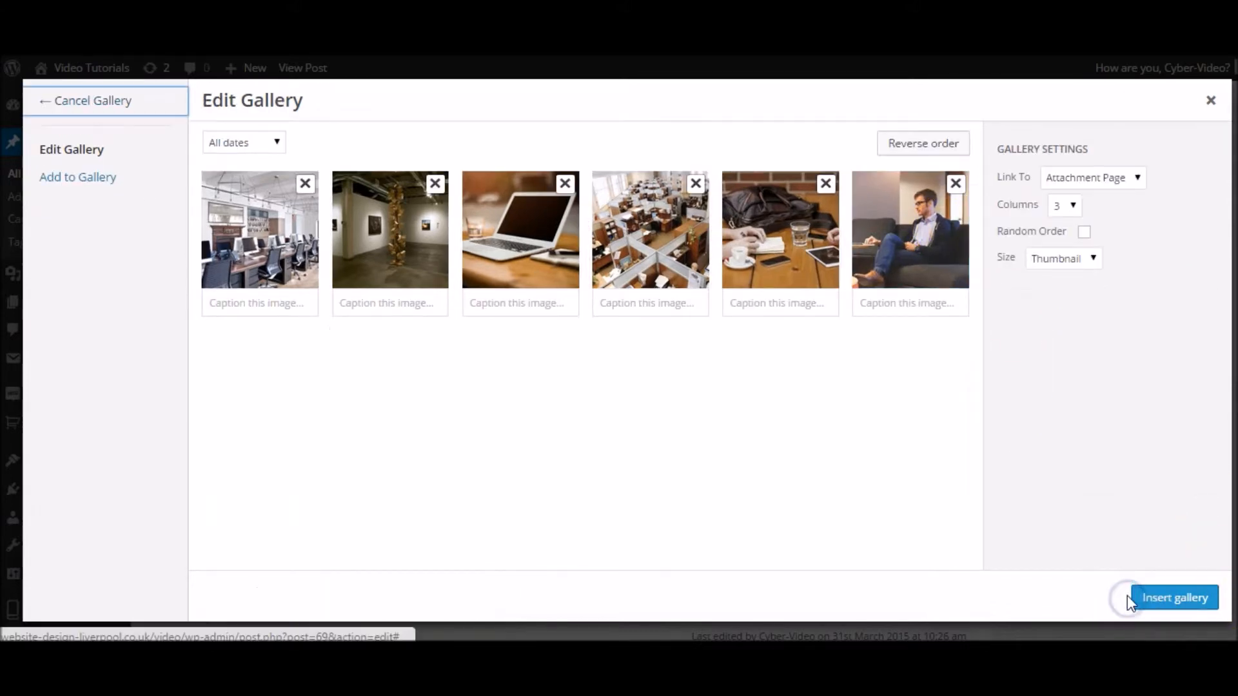
Caption the first three gallery images 1, 2 and 3 in order.
left_click(276, 302)
left_click(361, 303)
type("2")
left_click(506, 303)
type("3")
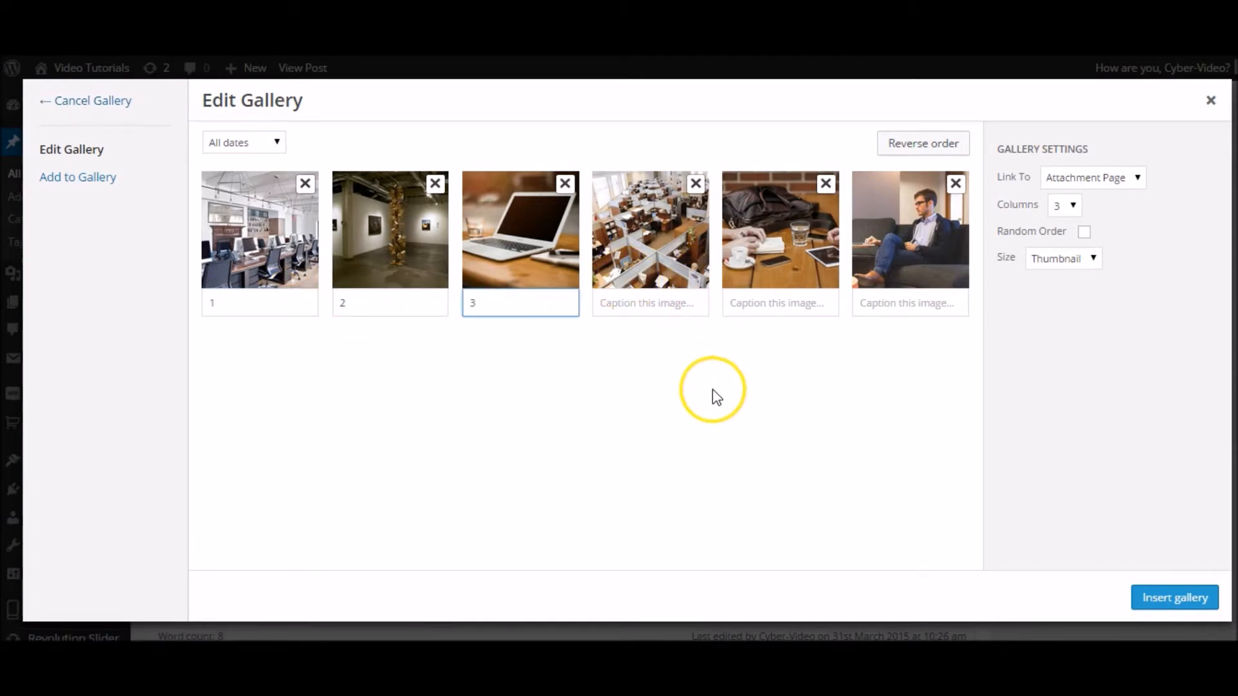
Review the gallery's link target and column choices, and enable random order.
left_click(1087, 179)
left_click(1174, 205)
left_click(1065, 205)
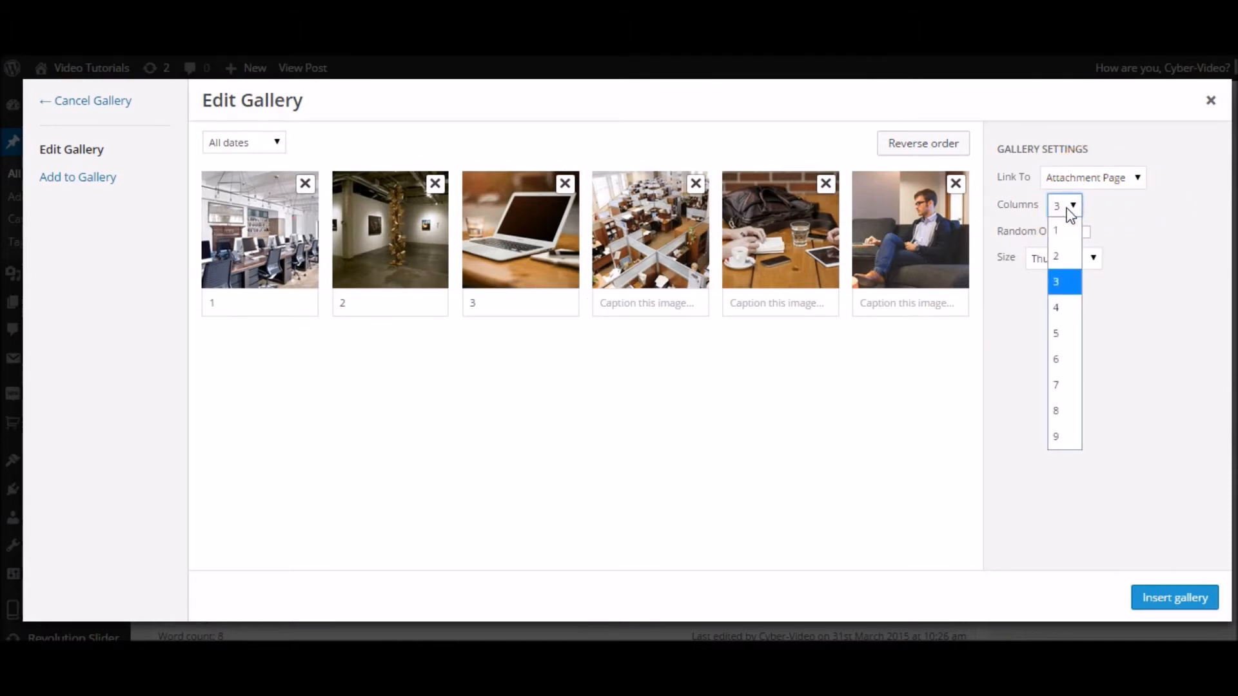
left_click(1139, 222)
left_click(1085, 232)
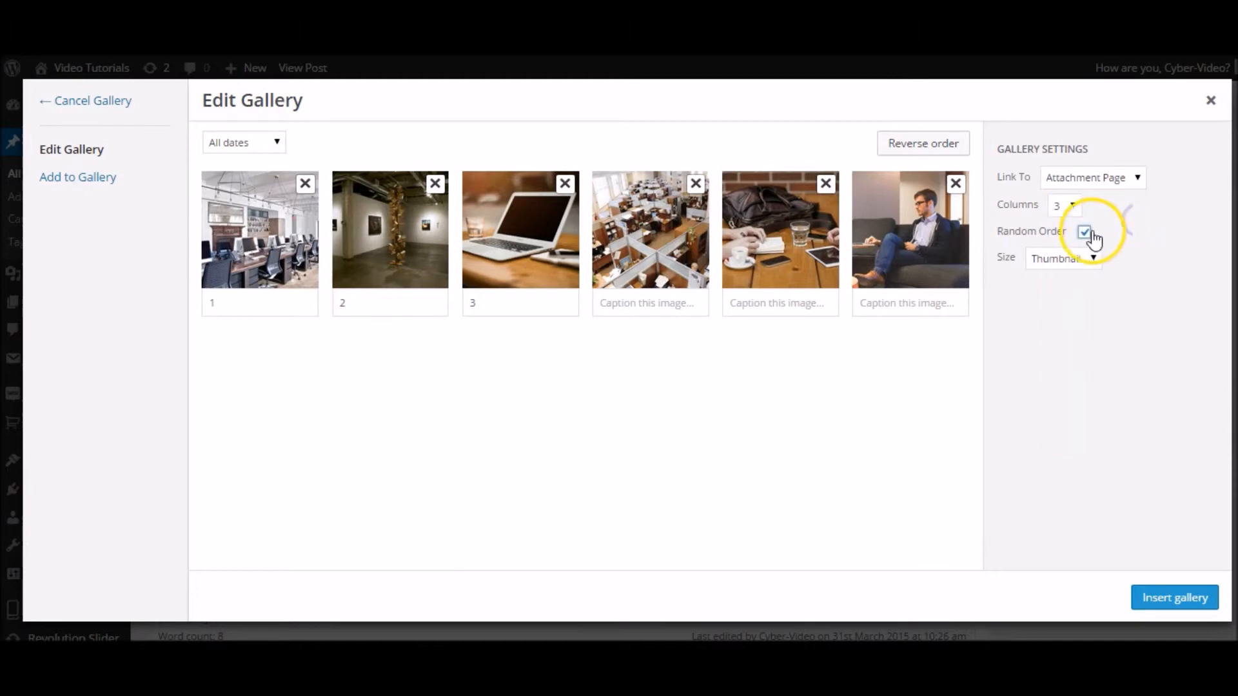
Set the gallery's image size to Medium and insert the gallery into the post.
left_click(1094, 261)
left_click(1088, 306)
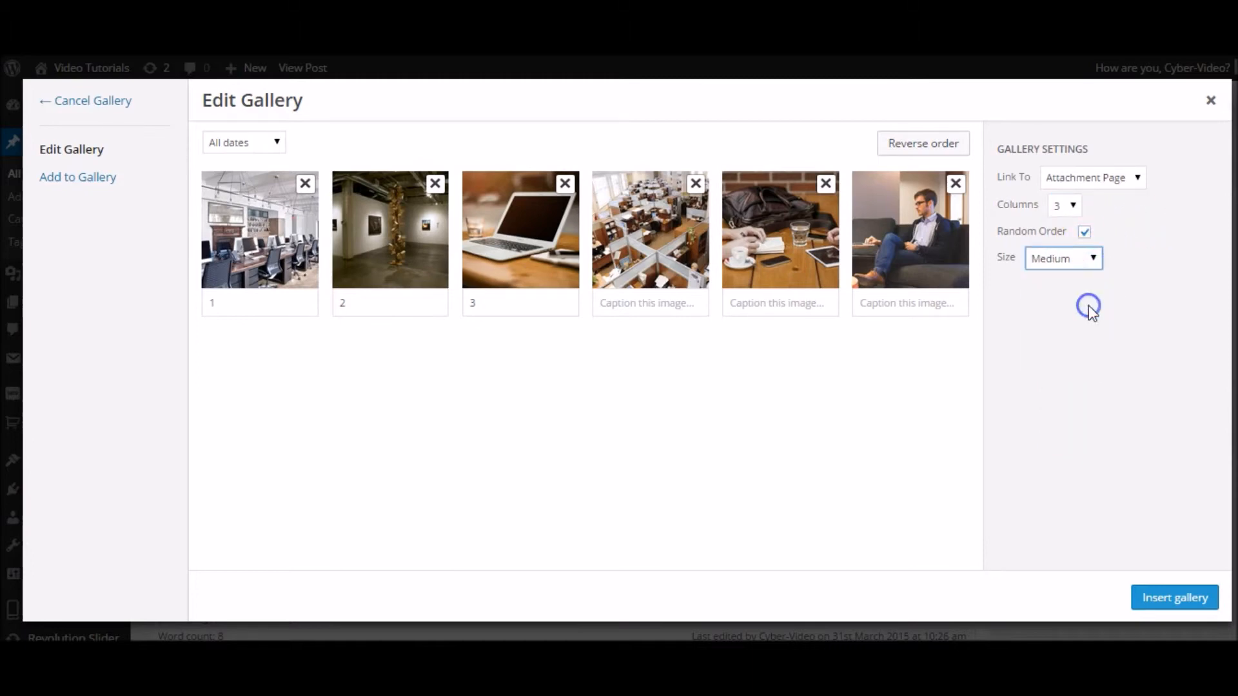
left_click(1185, 599)
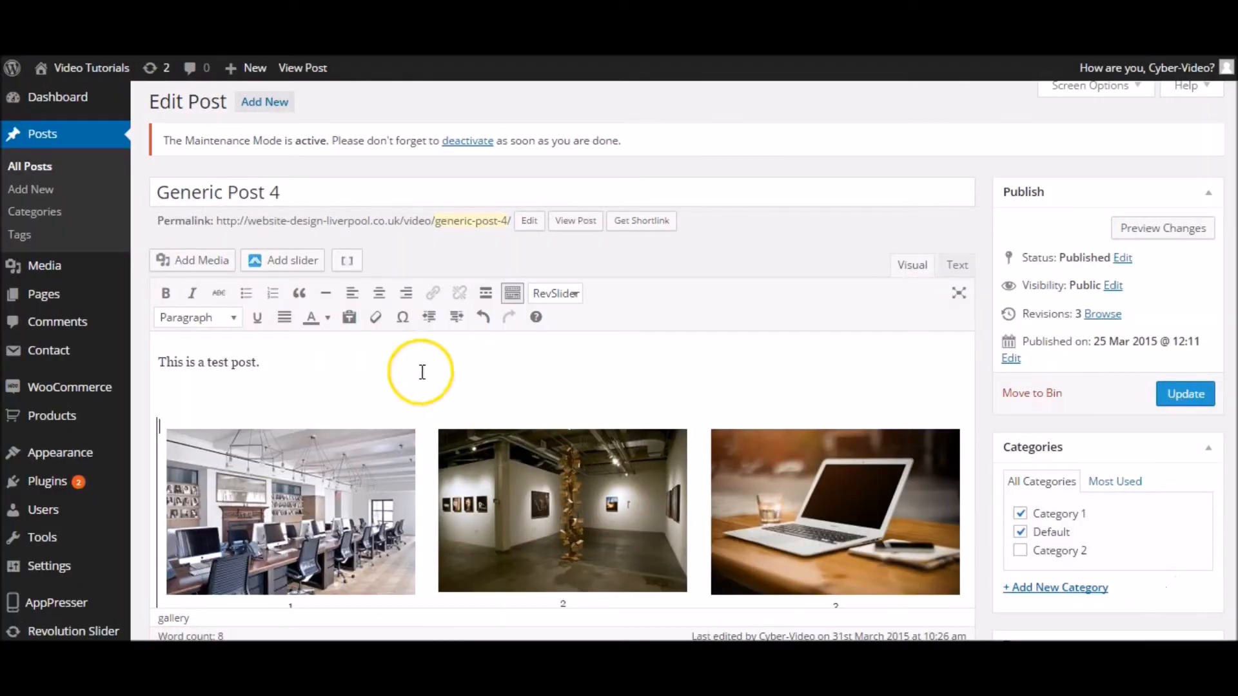
Update Generic Post 4 and view the published post to check the gallery's image order and captions.
scroll(422, 372, "down", 2)
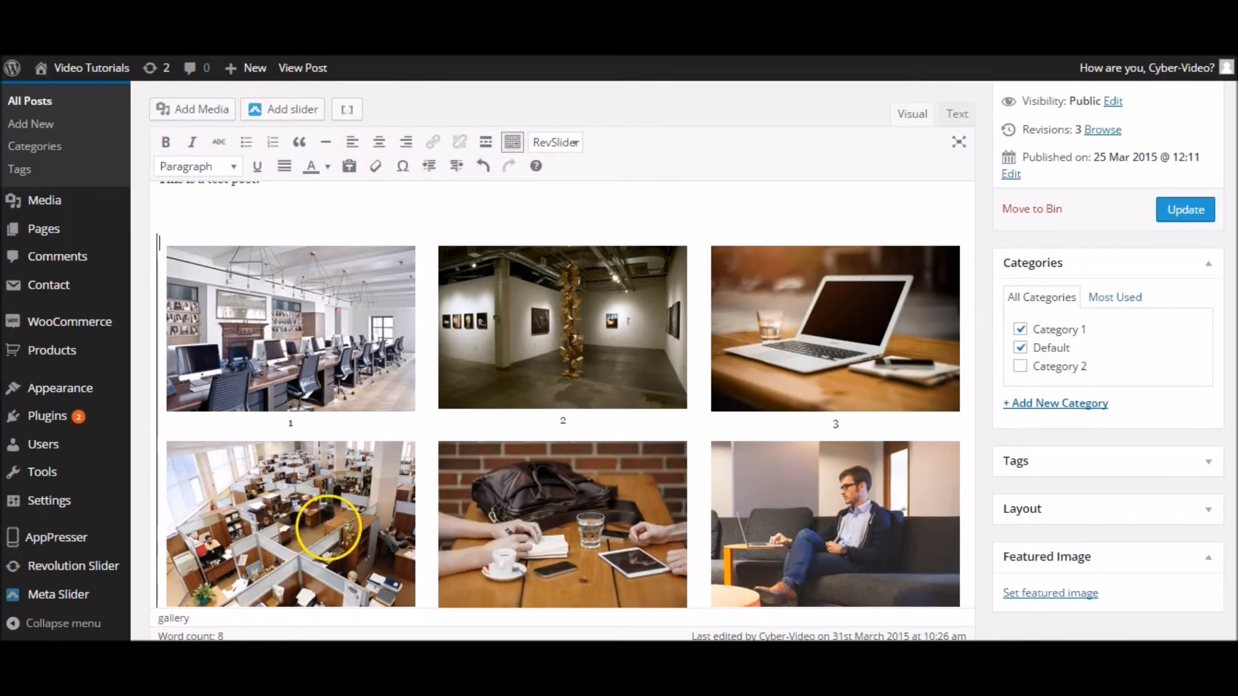
left_click(1193, 212)
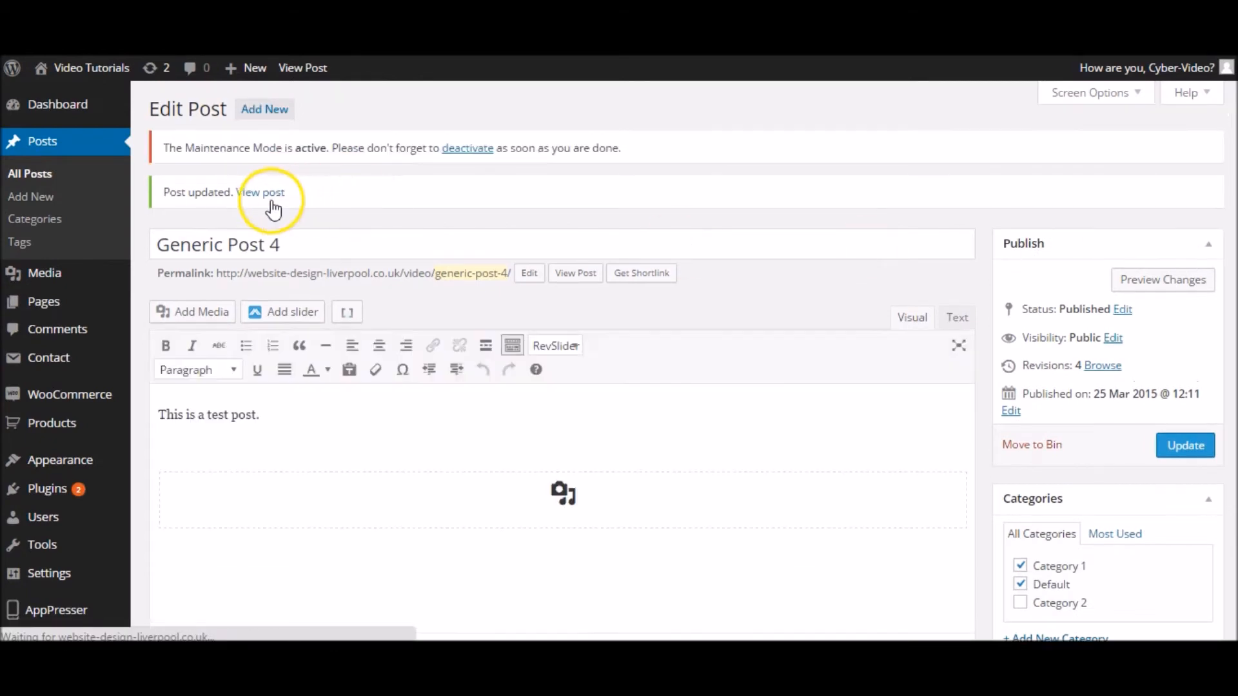
left_click(265, 195)
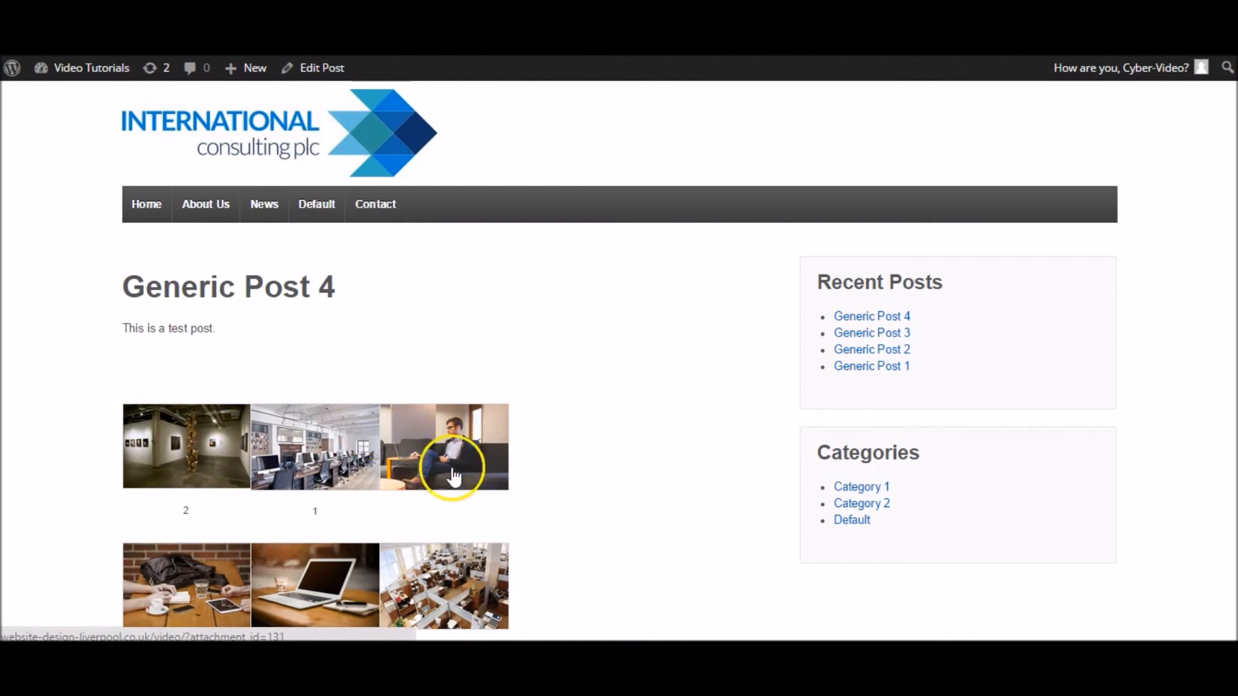
scroll(568, 419, "down", 2)
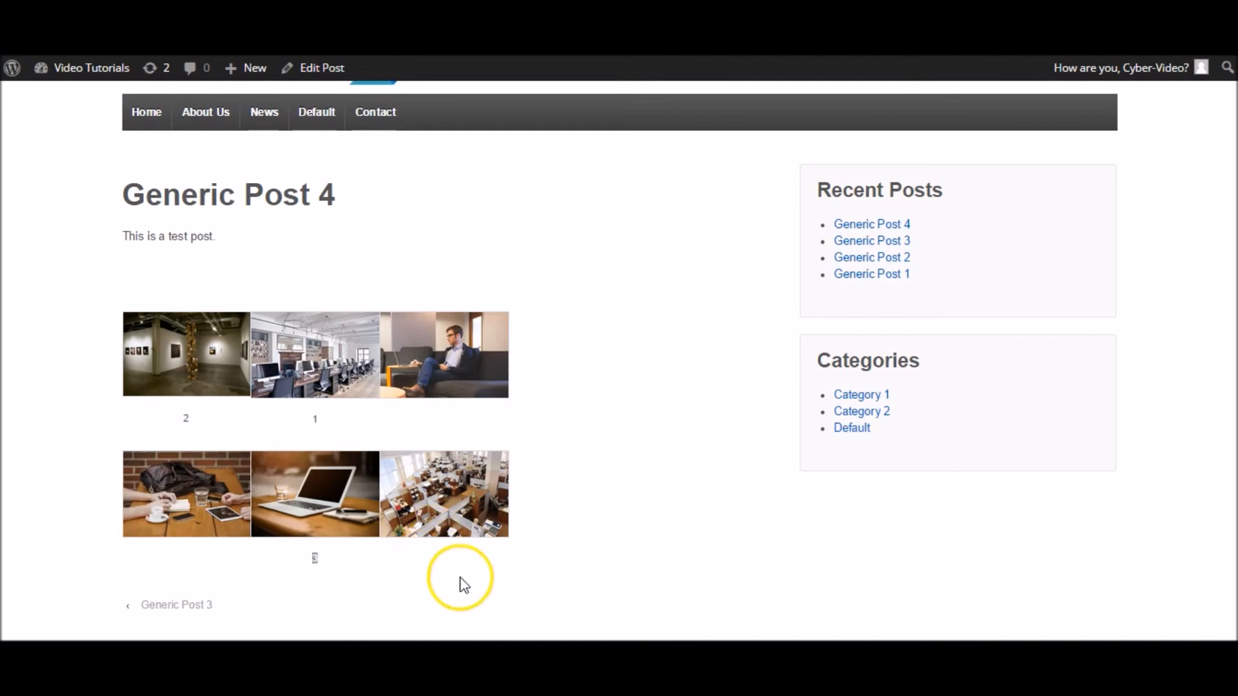
left_click(188, 420)
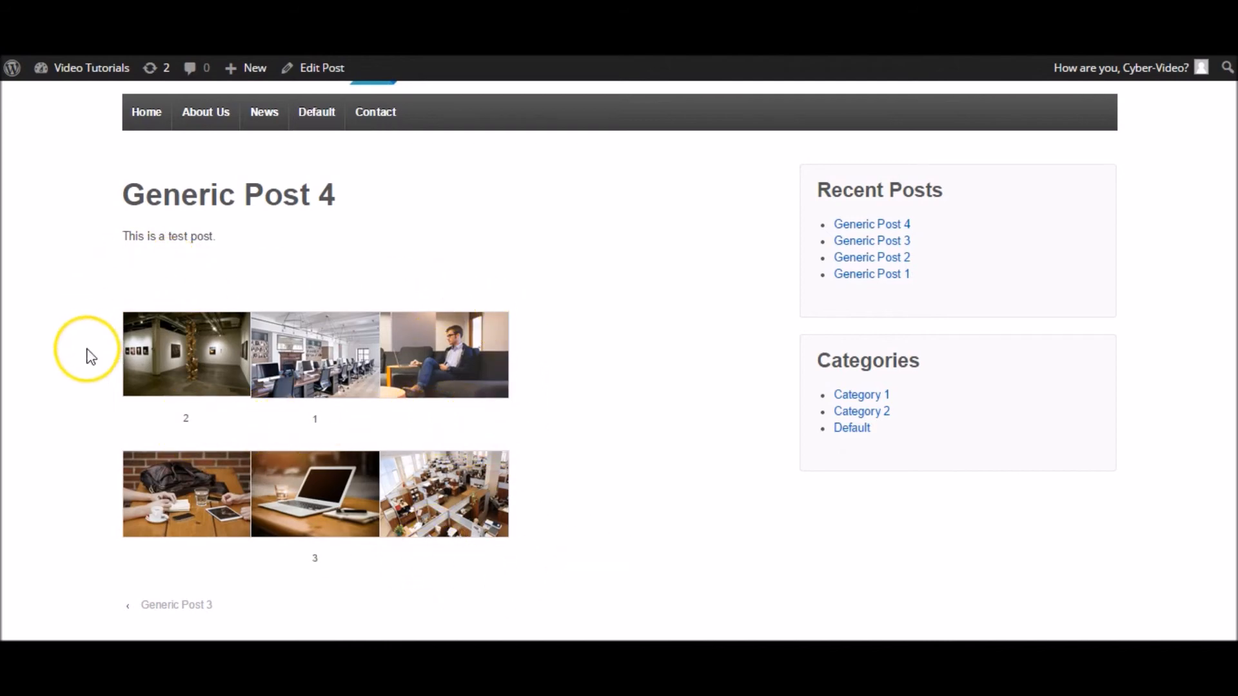
left_click(361, 418)
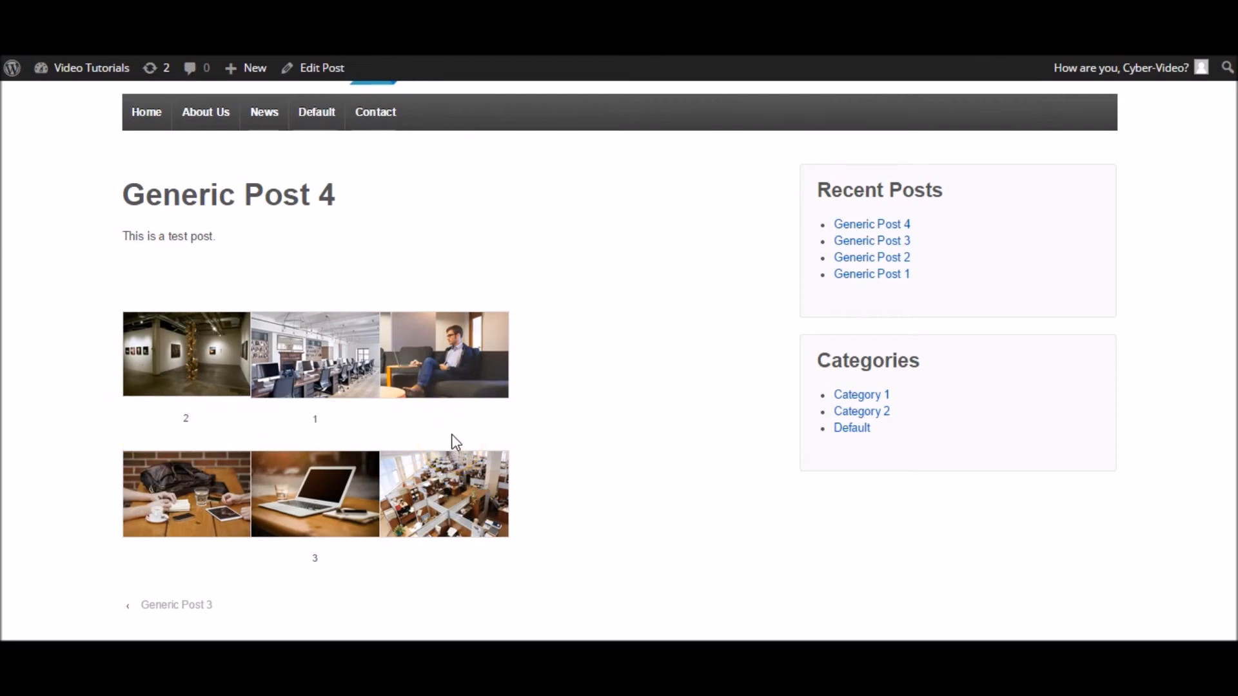
Open the attachment page of the gallery photo of the man on the sofa and view its full-size image.
left_click(446, 379)
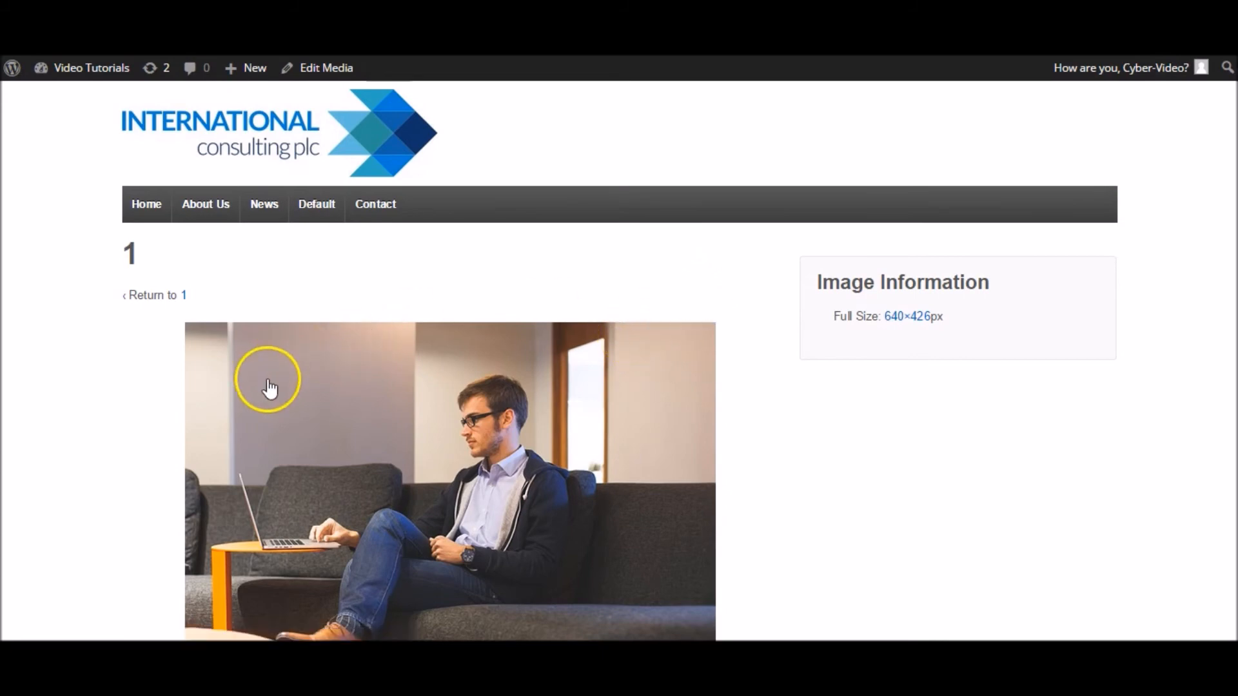
scroll(372, 310, "down", 1)
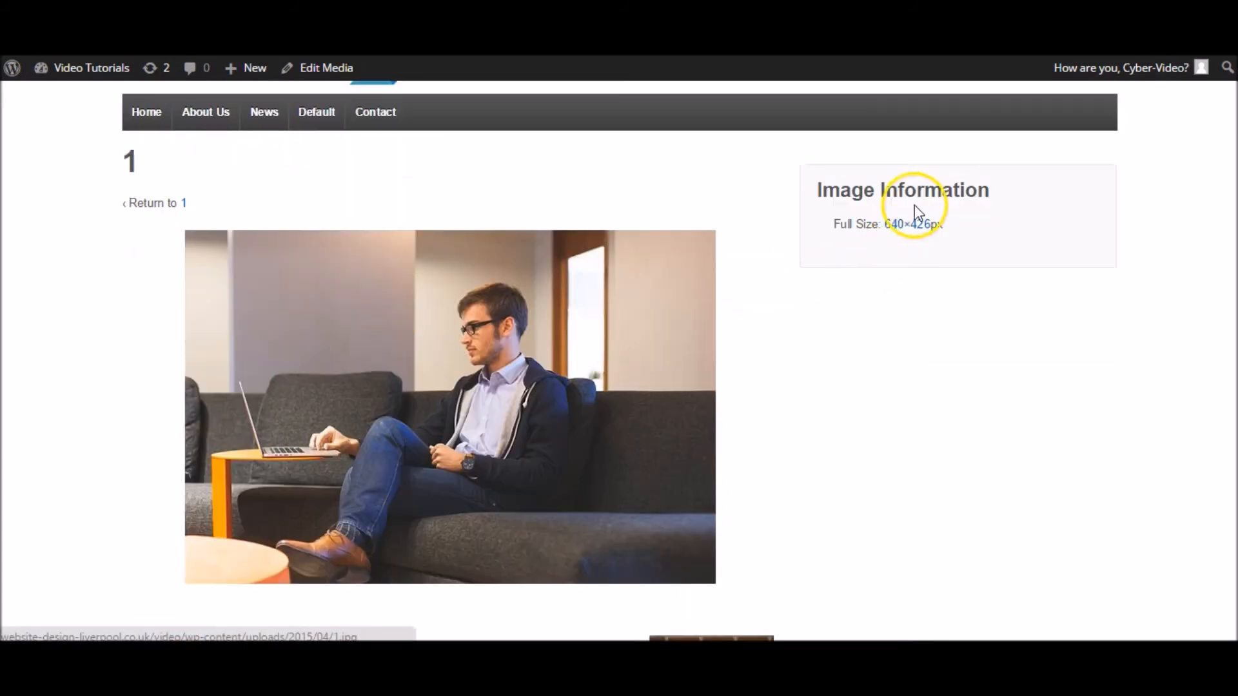
left_click_drag(818, 192, 1020, 252)
left_click(916, 236)
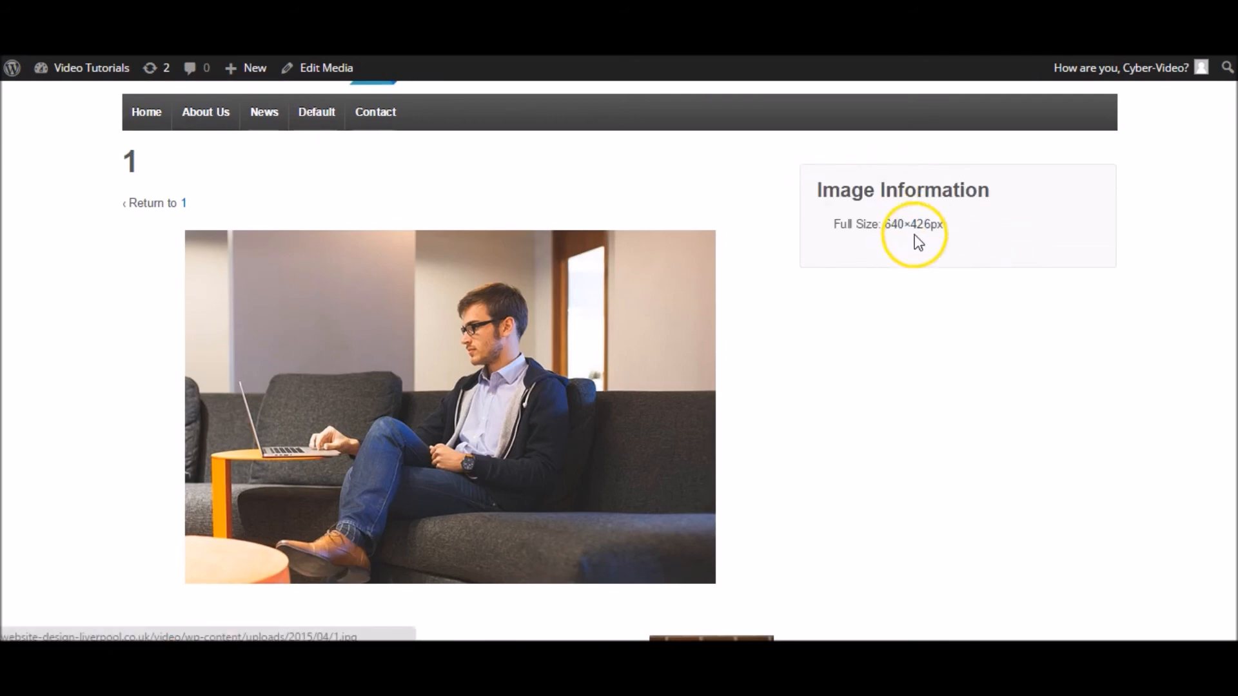
left_click(916, 236)
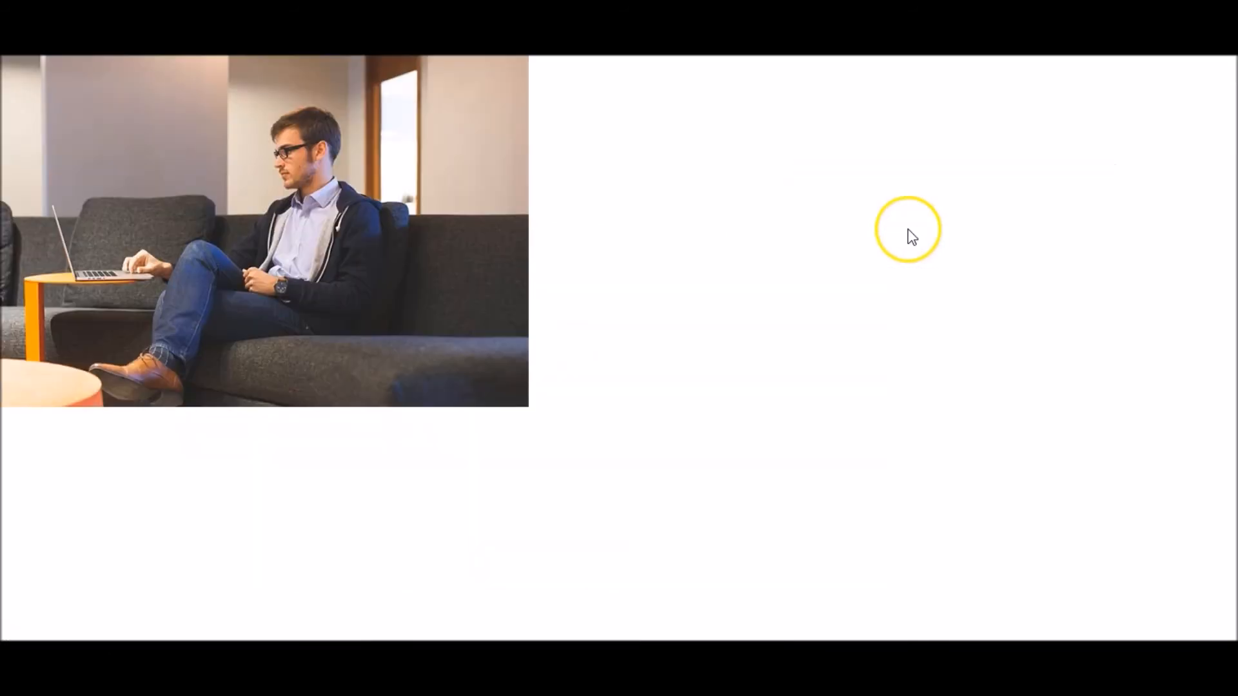
Go back from the full-size image through its attachment page to the published Generic Post 4.
key("alt+Left")
scroll(368, 268, "down", 5)
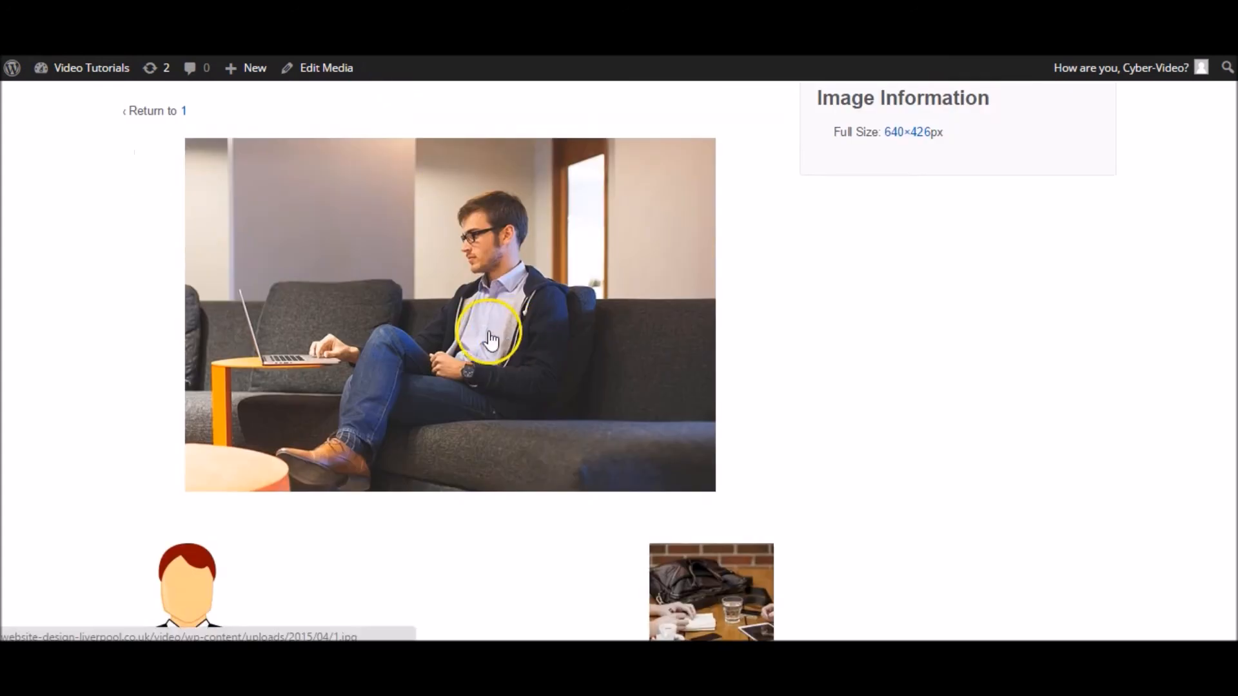
key("alt+Left")
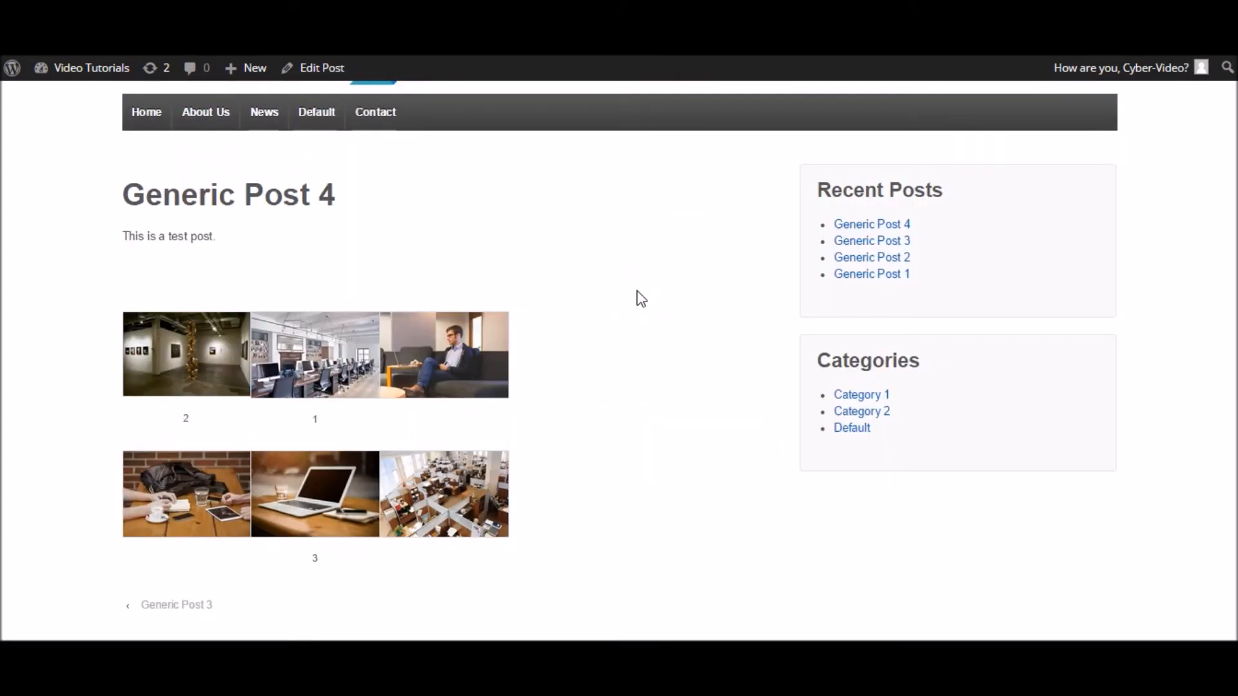
left_click(651, 295)
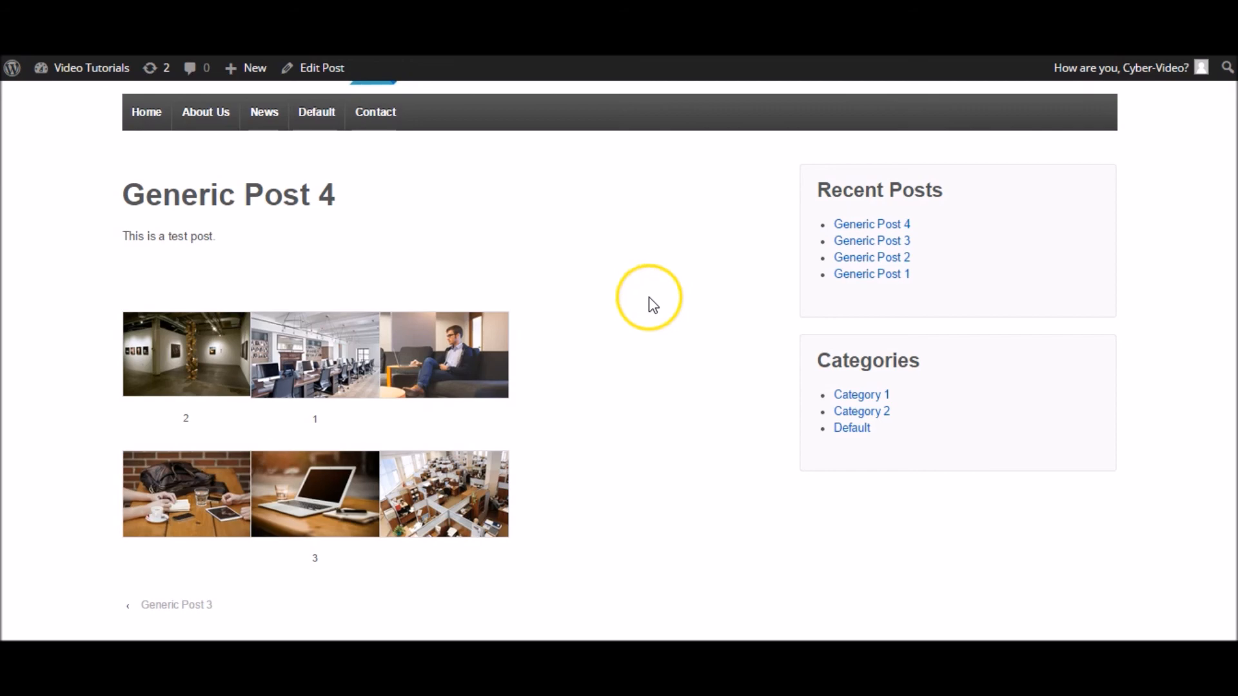